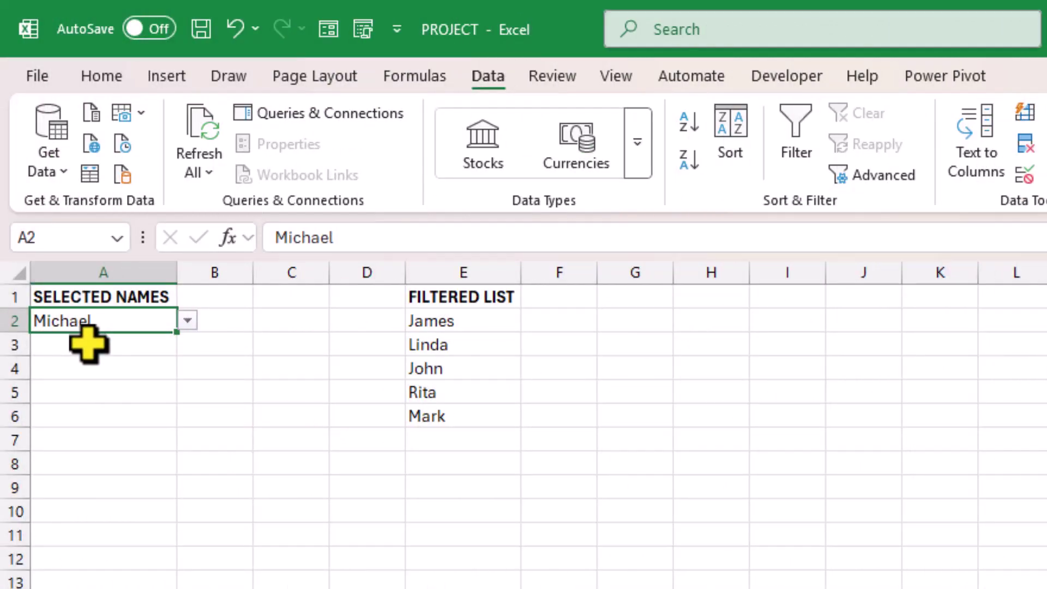
- Choose a name from the dropdown list of cell A3 under Selected Names
{"action": "left_click", "coordinate": [88, 343]}
{"action": "left_click", "coordinate": [187, 345]}
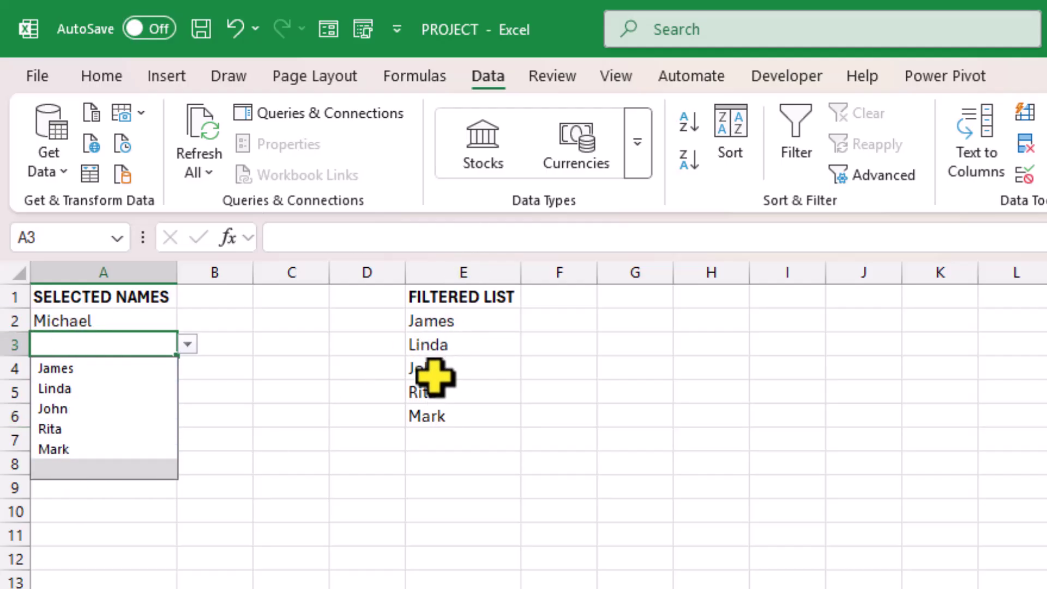
{"action": "left_click", "coordinate": [70, 436]}
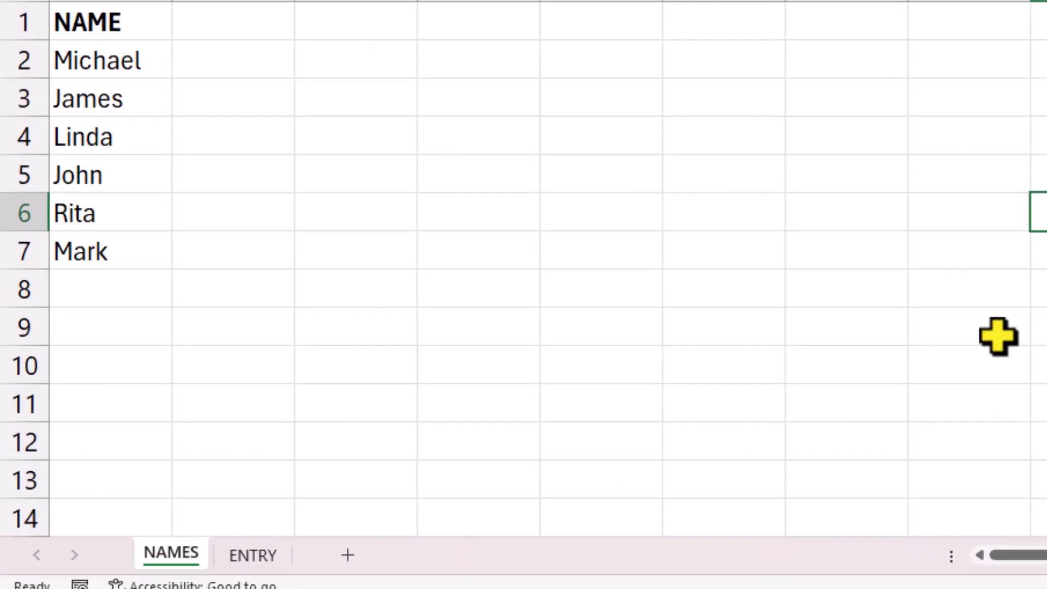
- Examine the name list on the NAMES sheet, then the Selected Names and Filtered List columns on the ENTRY sheet
{"action": "key", "text": "Down"}
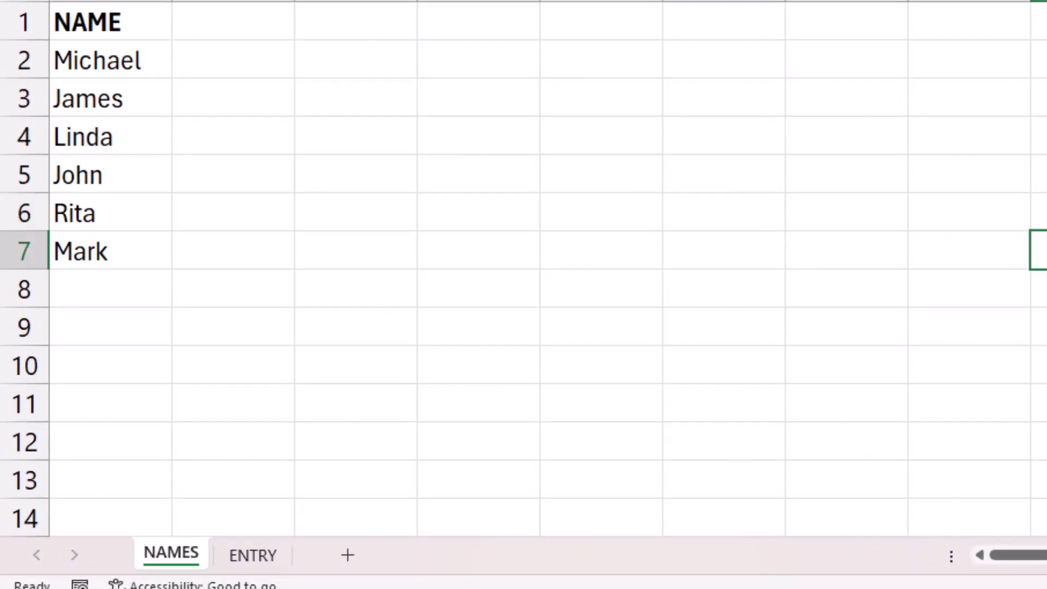
{"action": "left_click_drag", "start_coordinate": [107, 59], "coordinate": [87, 270]}
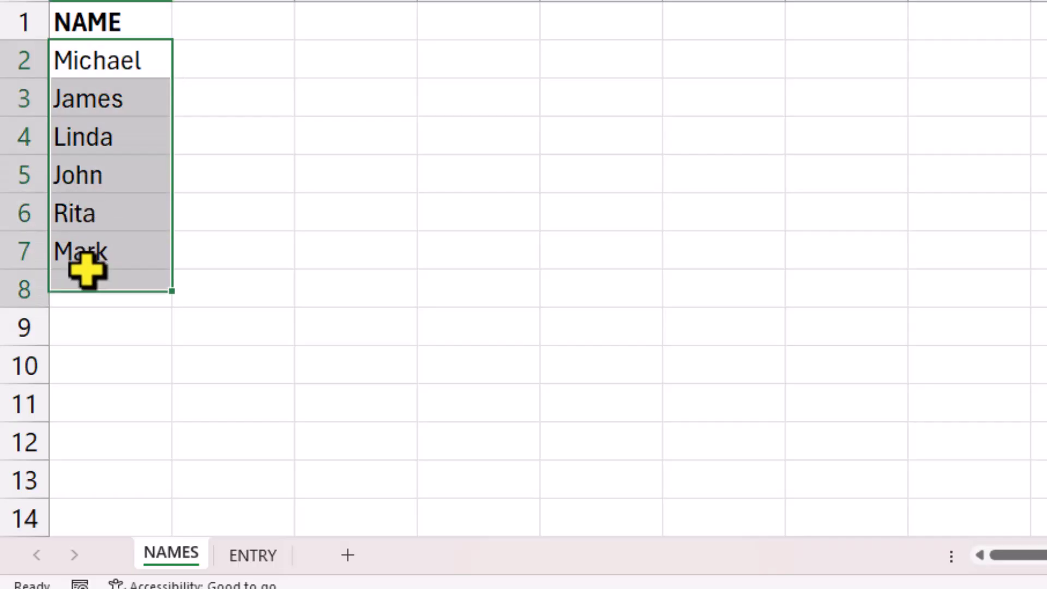
{"action": "left_click", "coordinate": [243, 290]}
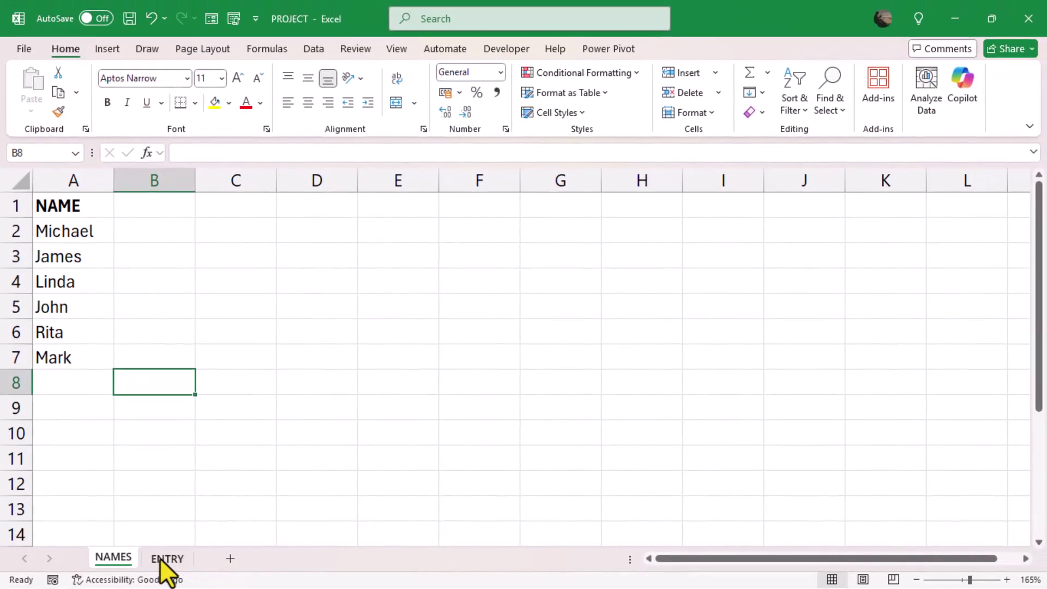
{"action": "left_click", "coordinate": [167, 559]}
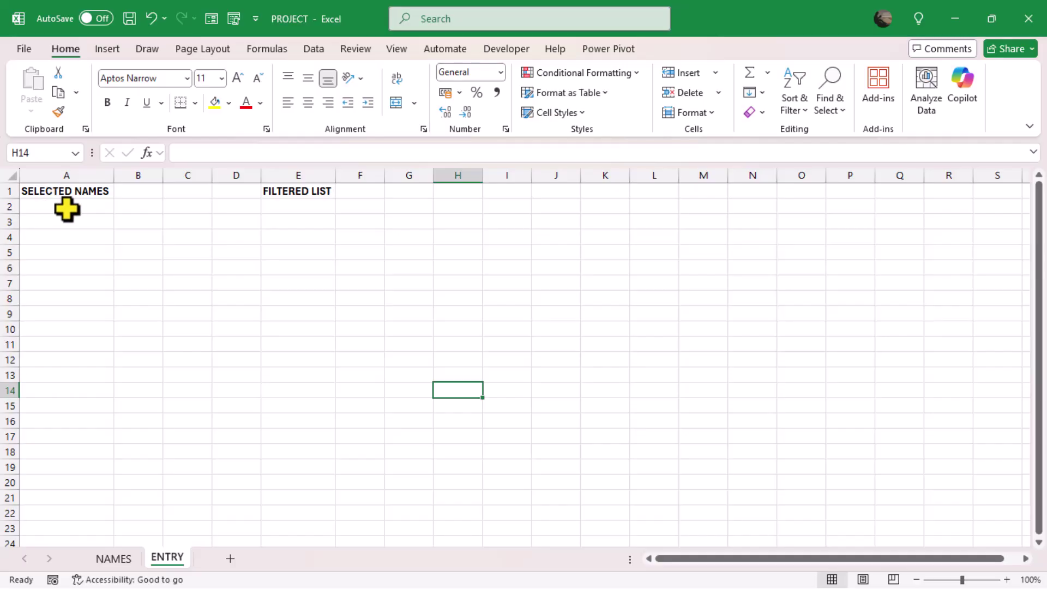
{"action": "left_click_drag", "start_coordinate": [67, 209], "coordinate": [61, 381]}
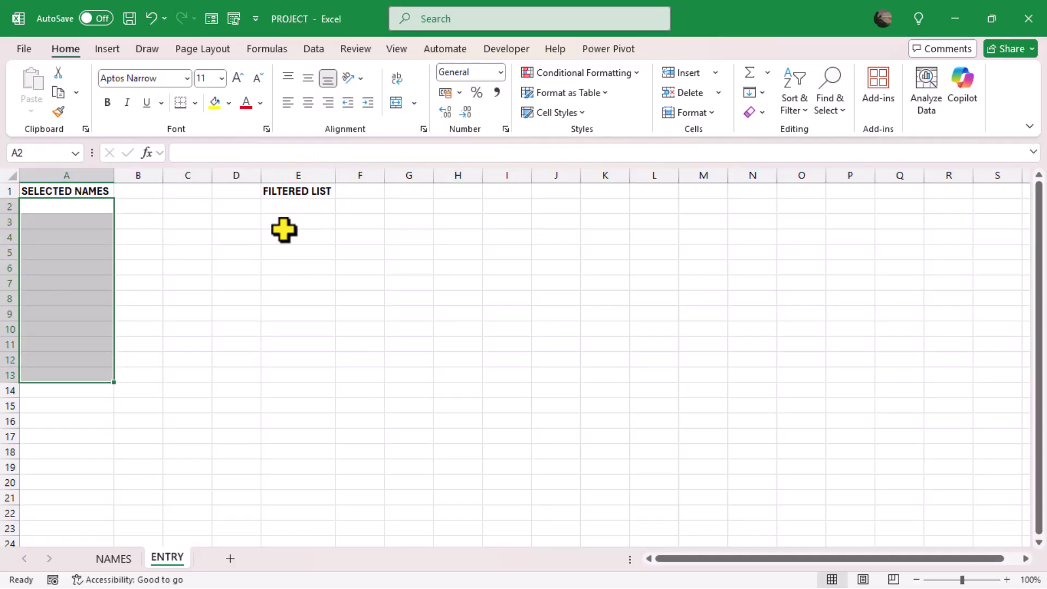
{"action": "left_click_drag", "start_coordinate": [288, 208], "coordinate": [290, 316]}
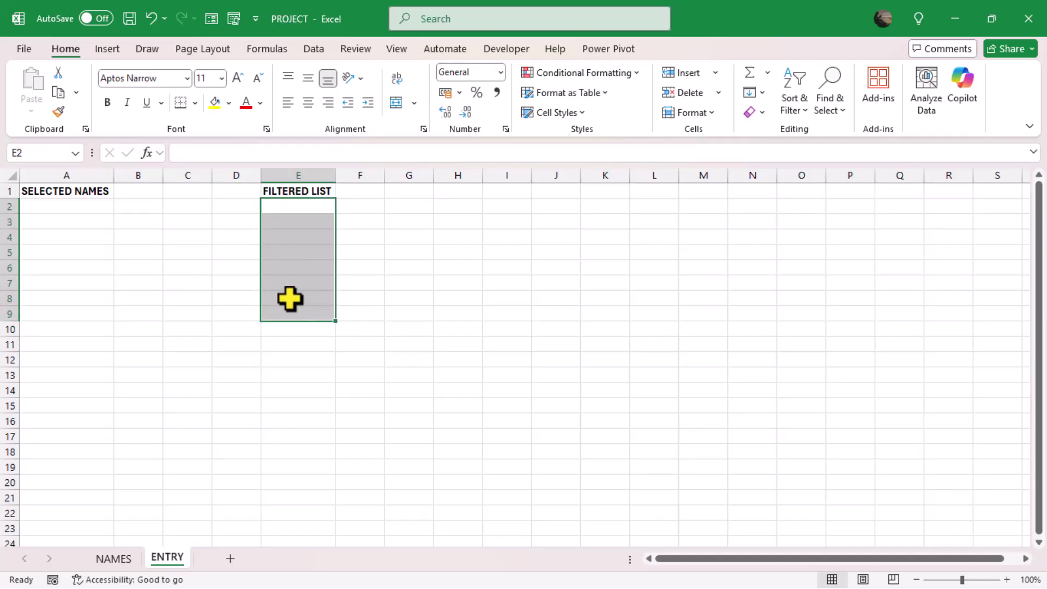
{"action": "left_click", "coordinate": [56, 206]}
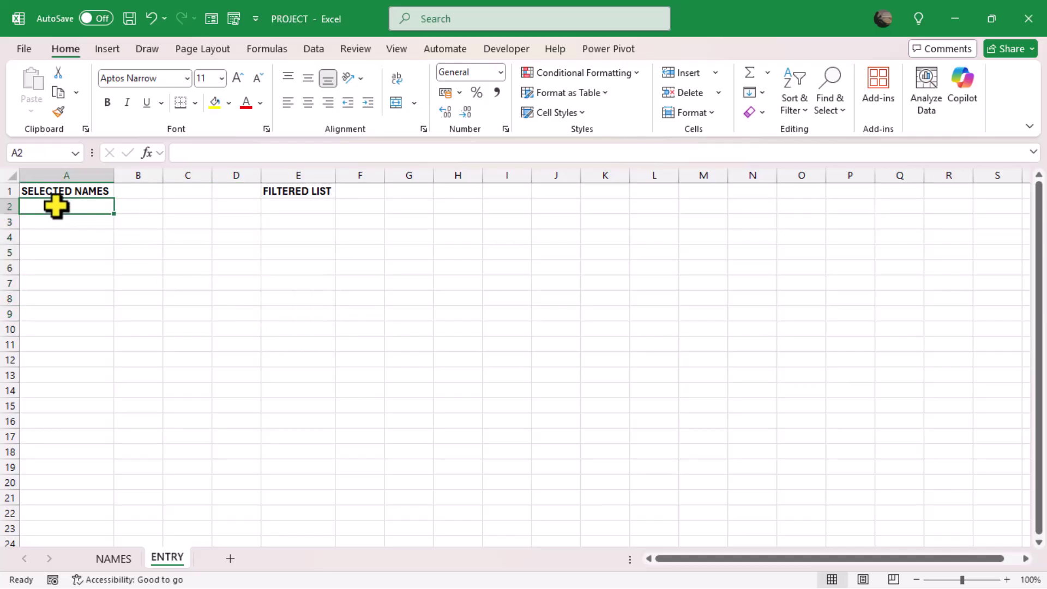
{"action": "left_click", "coordinate": [290, 207]}
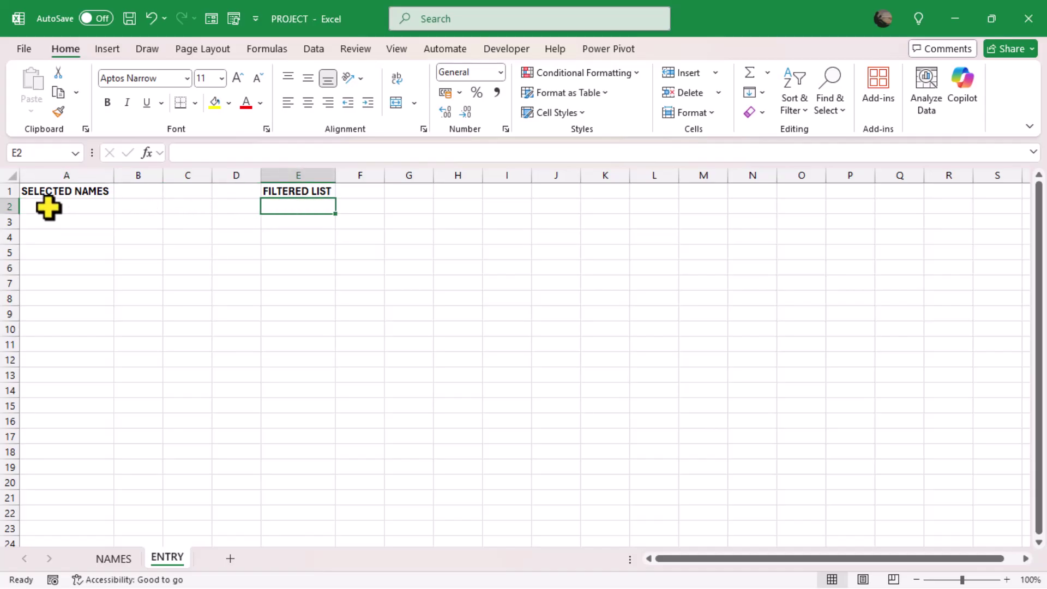
{"action": "left_click_drag", "start_coordinate": [48, 207], "coordinate": [53, 278]}
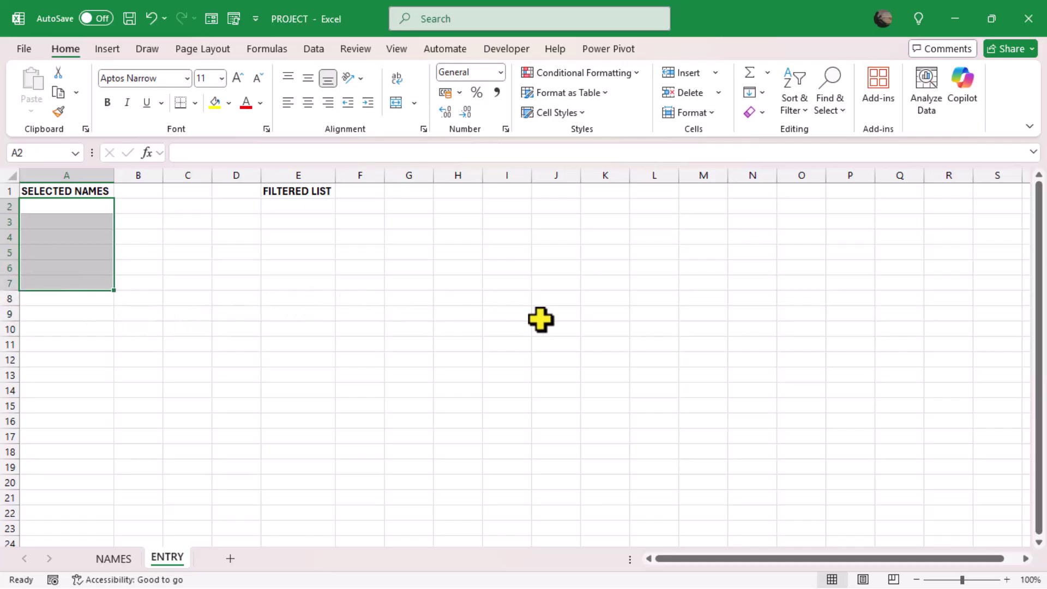
{"action": "left_click", "coordinate": [596, 376]}
- Start a MATCH formula in cell E2 of the ENTRY sheet with NAMES!A2:A7 as the lookup value
{"action": "left_click", "coordinate": [282, 206]}
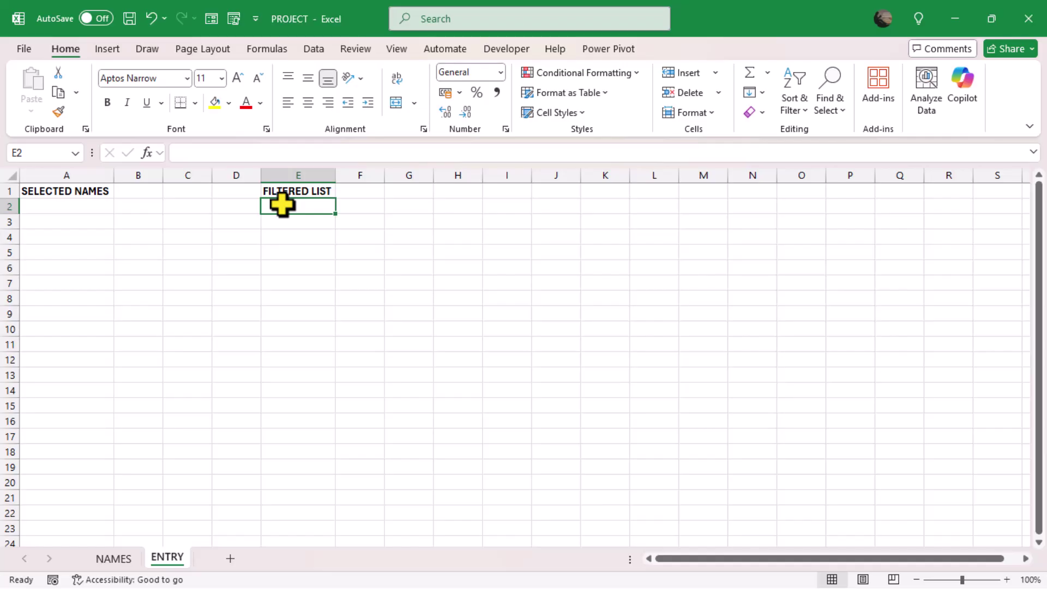
{"action": "type", "text": "=M"}
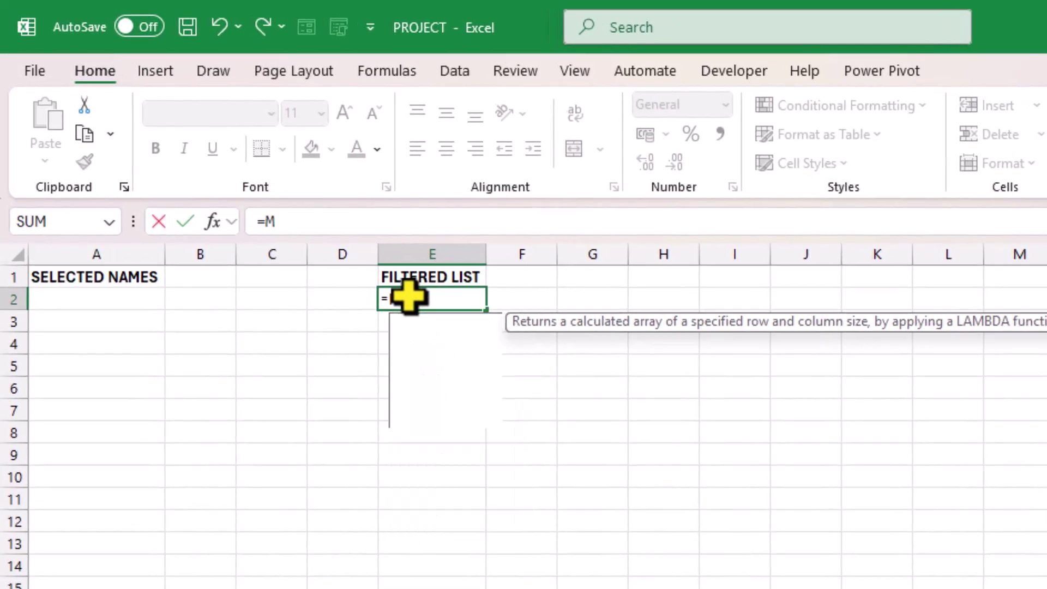
{"action": "type", "text": "ATCH"}
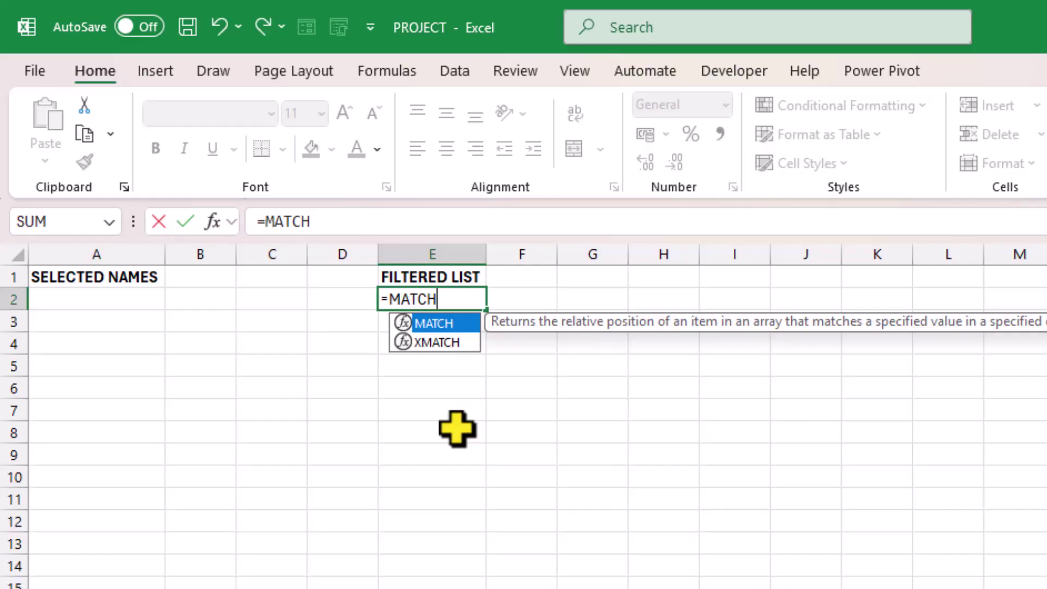
{"action": "type", "text": "("}
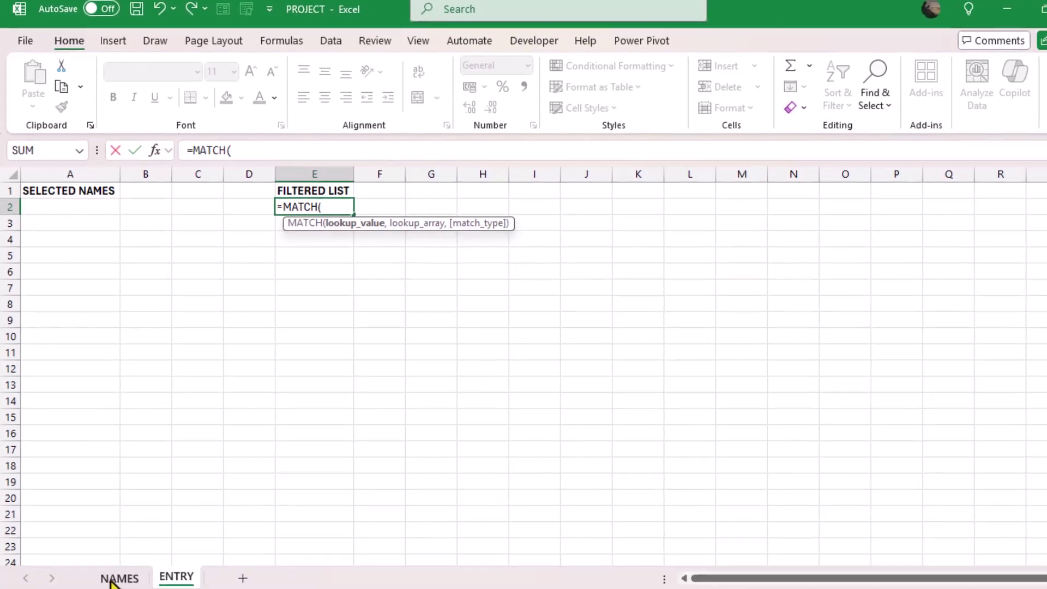
{"action": "left_click", "coordinate": [113, 574]}
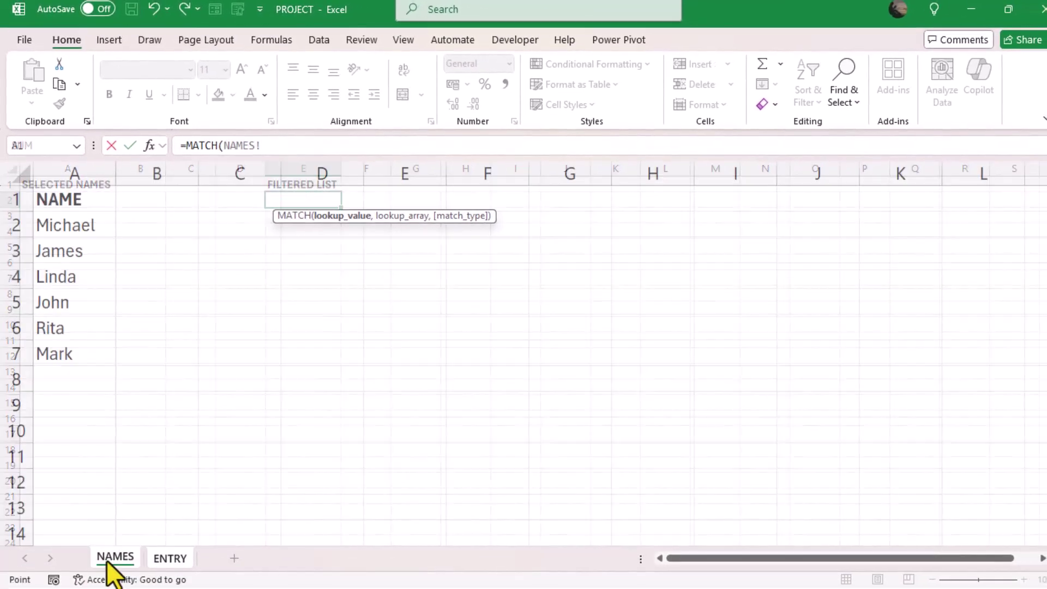
{"action": "left_click_drag", "start_coordinate": [49, 228], "coordinate": [64, 353]}
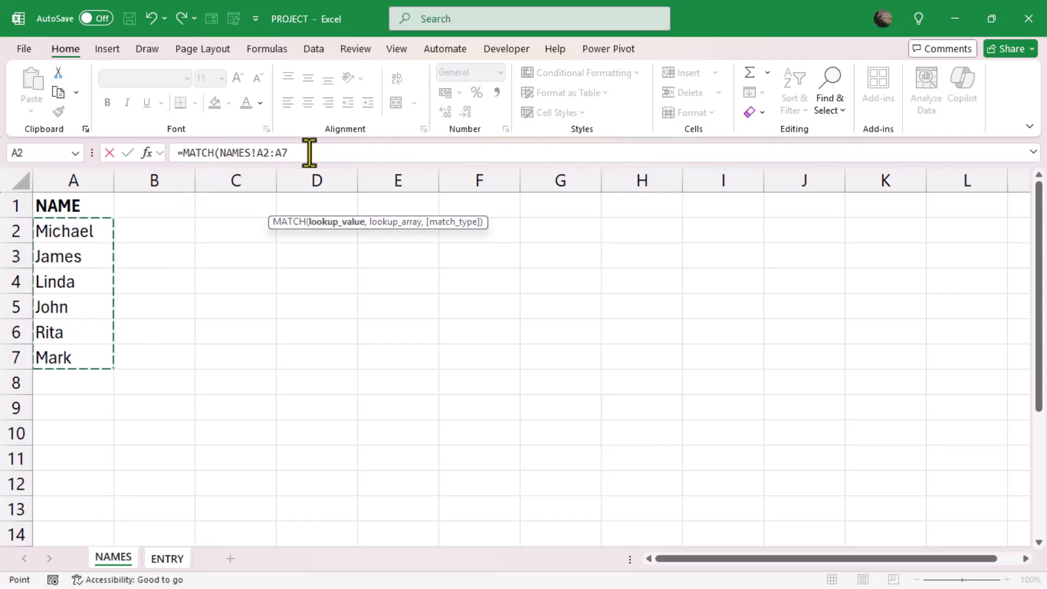
{"action": "type", "text": ","}
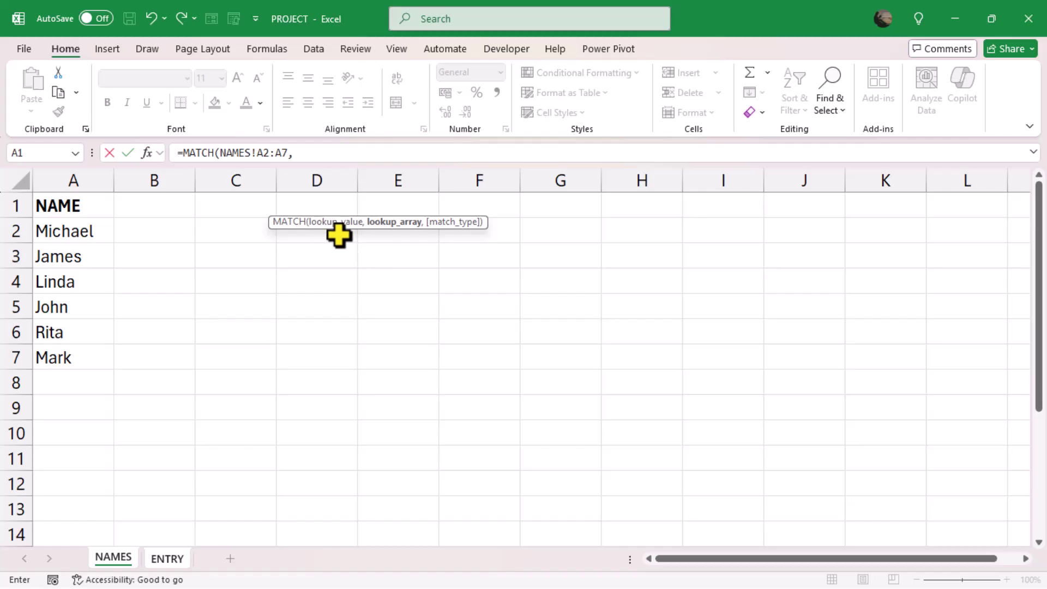
- Complete the MATCH formula with ENTRY!A2:A13 as the lookup array and 0 for an exact match
{"action": "left_click", "coordinate": [164, 561]}
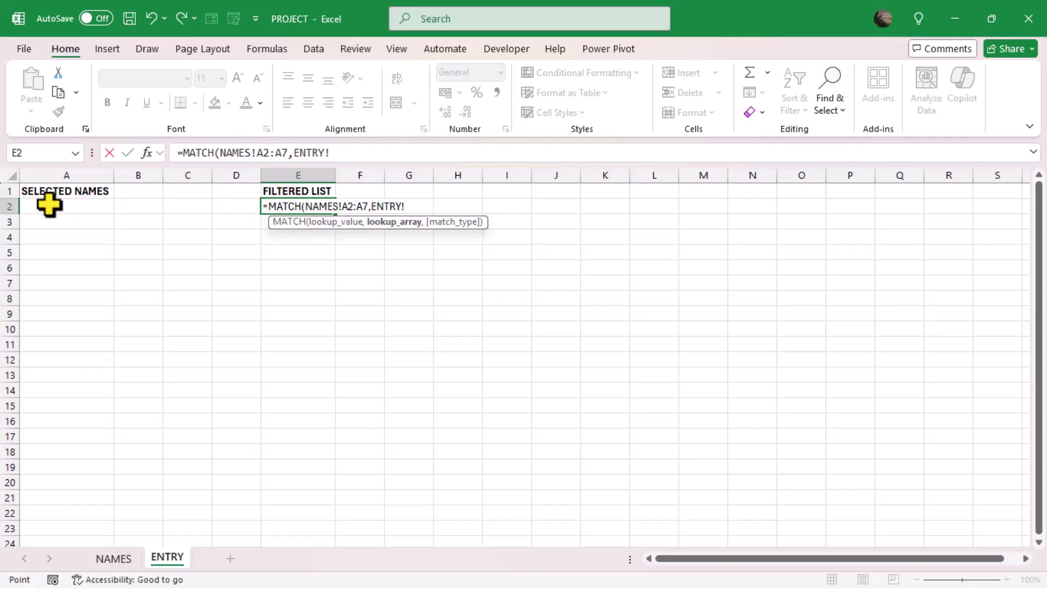
{"action": "left_click_drag", "start_coordinate": [49, 205], "coordinate": [52, 371]}
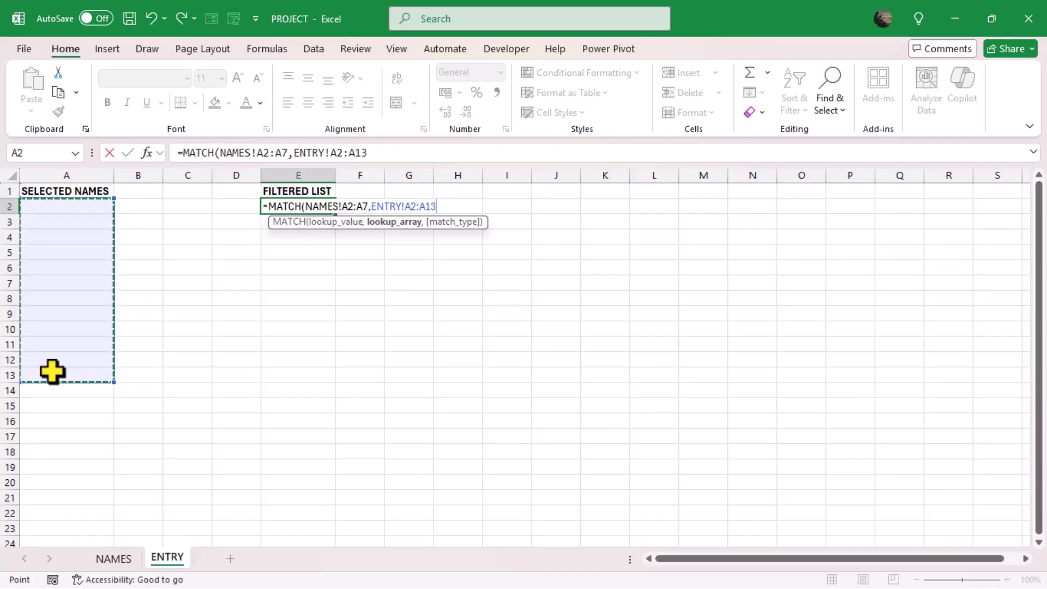
{"action": "type", "text": ","}
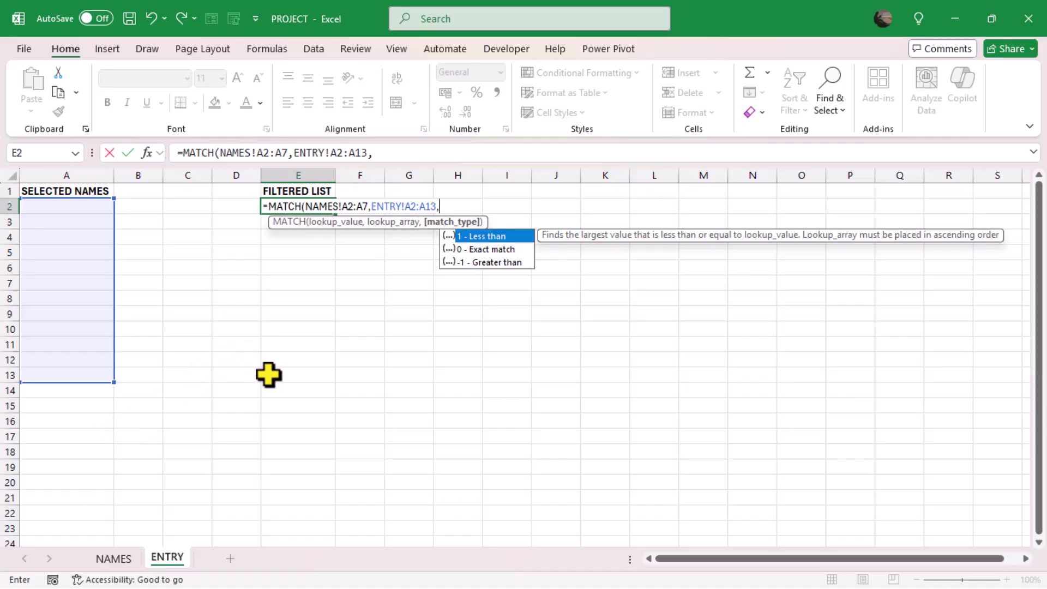
{"action": "double_click", "coordinate": [475, 251]}
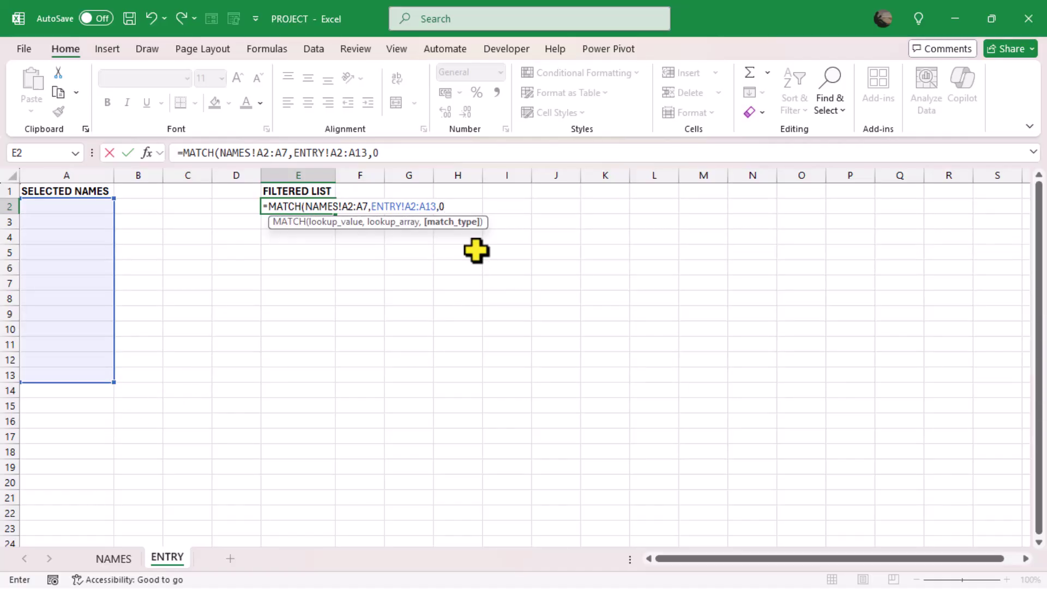
{"action": "type", "text": ")"}
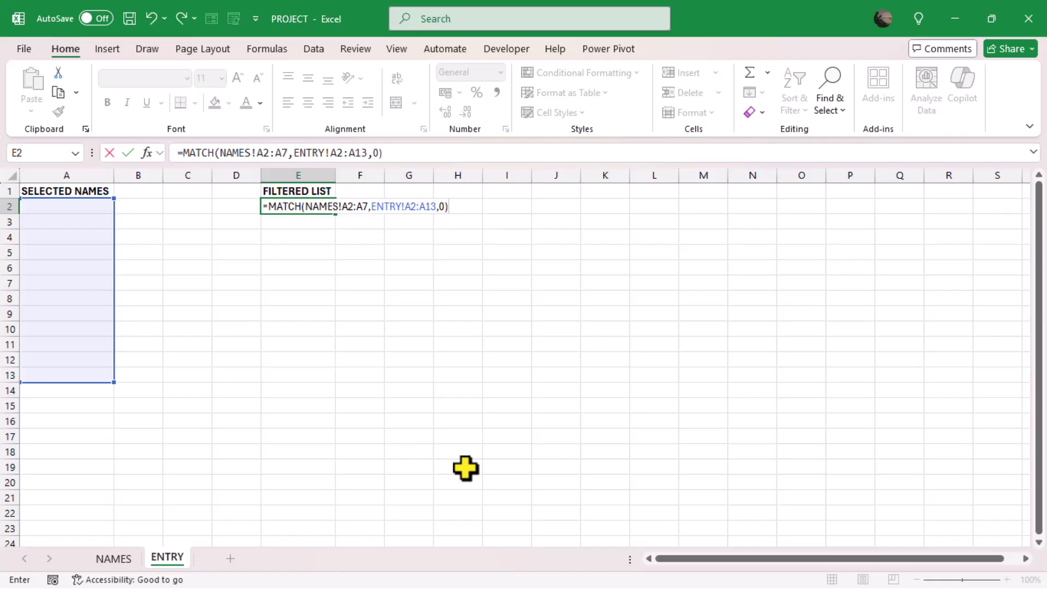
{"action": "key", "text": "Return"}
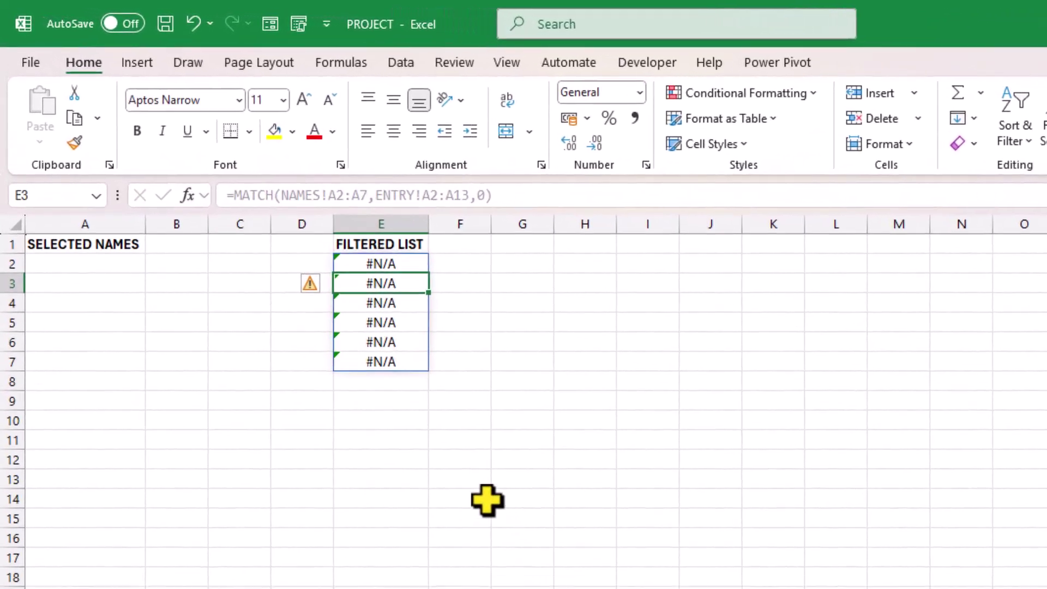
{"action": "left_click", "coordinate": [483, 516]}
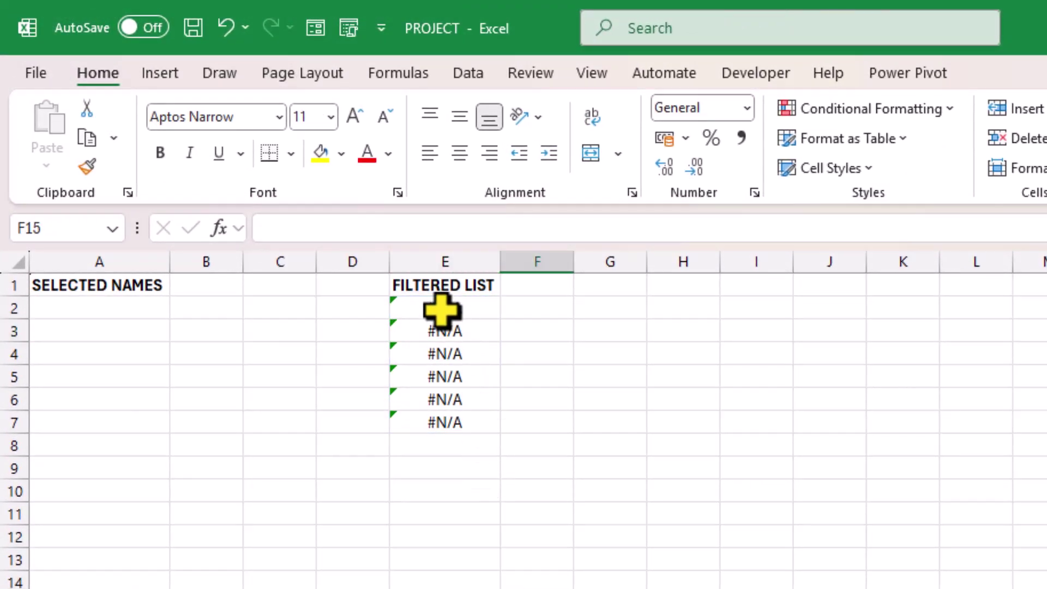
{"action": "left_click_drag", "start_coordinate": [431, 307], "coordinate": [428, 370]}
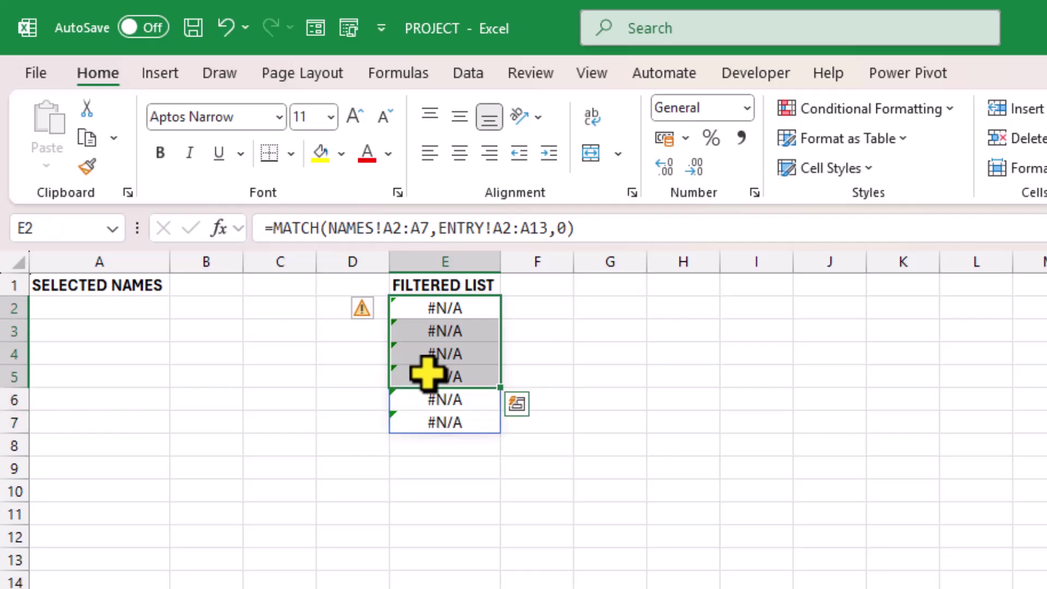
{"action": "left_click", "coordinate": [433, 535]}
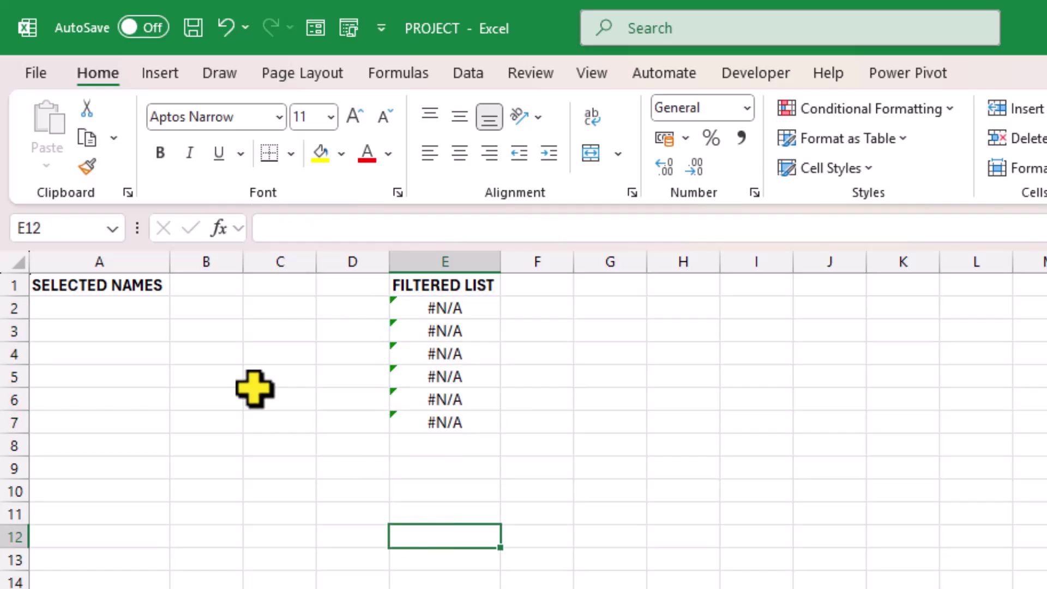
{"action": "left_click", "coordinate": [79, 310]}
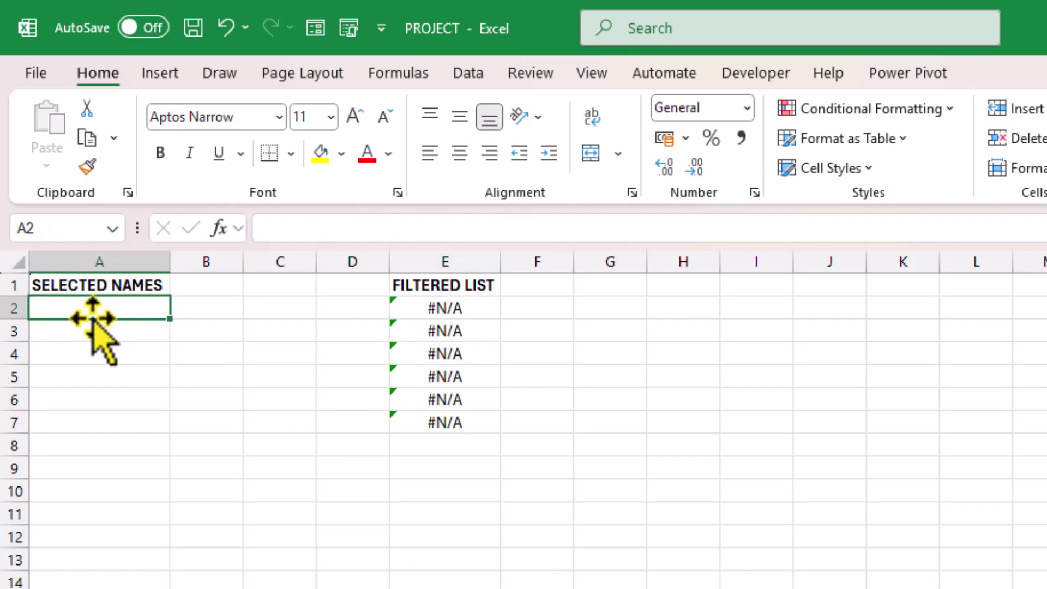
- Wrap the formula in E2 in ISNA so it reads =ISNA(MATCH(NAMES!A2:A7,ENTRY!A2:A13,0))
{"action": "left_click", "coordinate": [416, 306]}
{"action": "key", "text": "ctrl+shift+Down"}
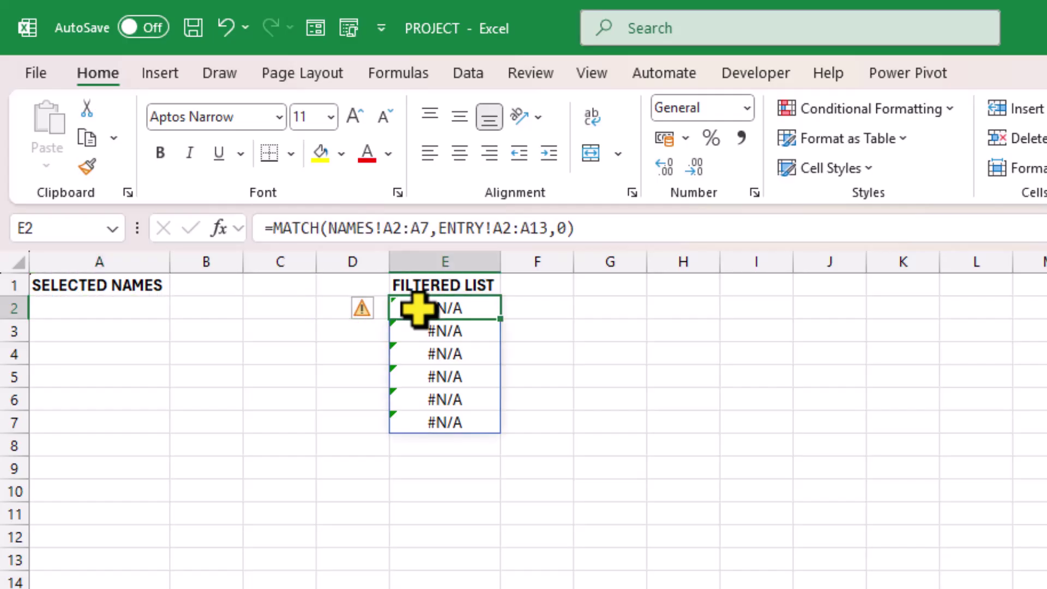
{"action": "left_click", "coordinate": [272, 228]}
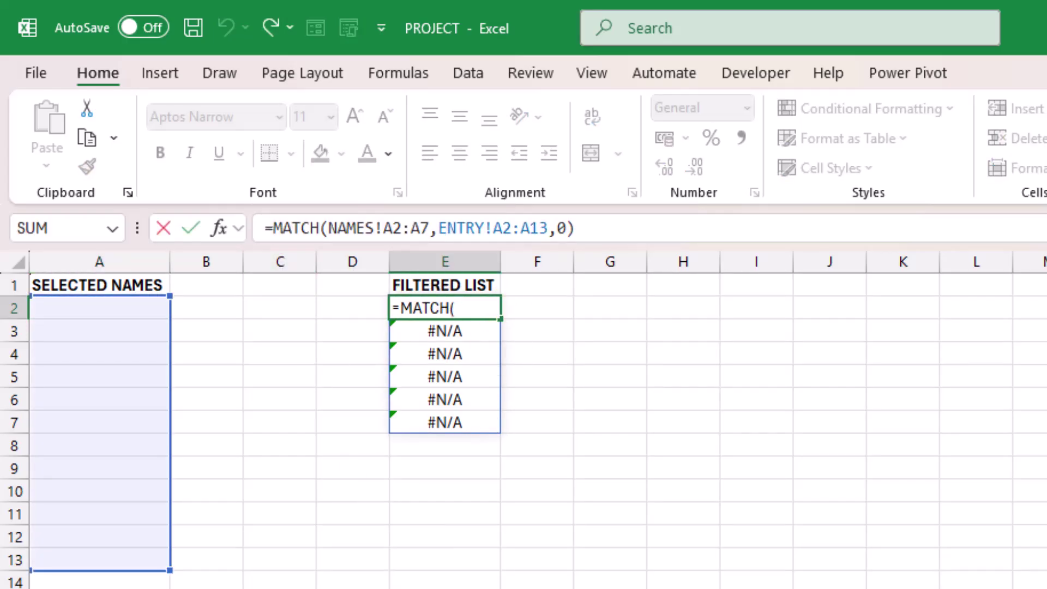
{"action": "type", "text": "ISN"}
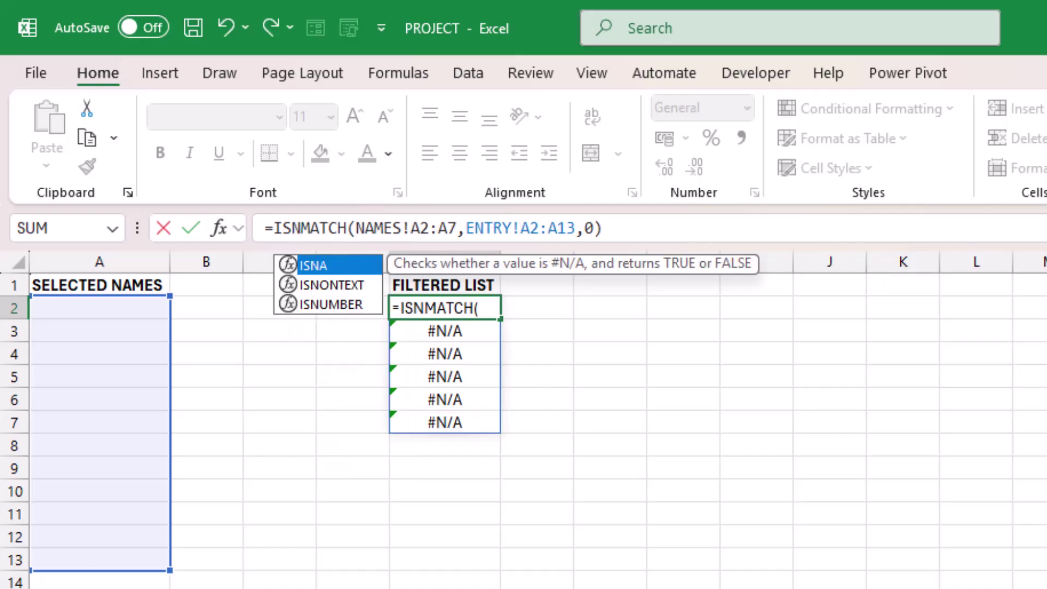
{"action": "type", "text": "A("}
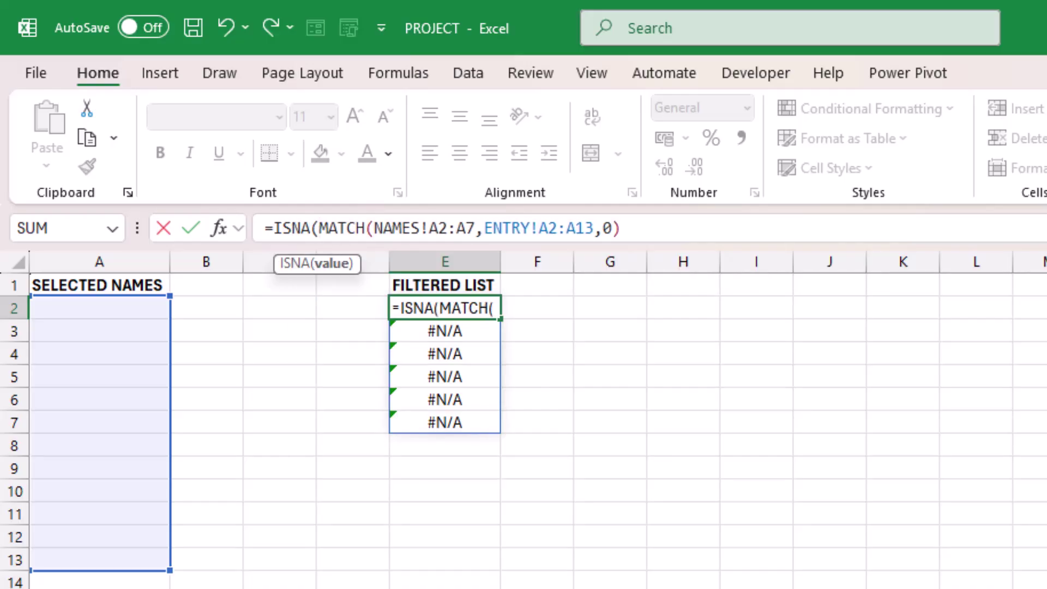
{"action": "left_click", "coordinate": [642, 229]}
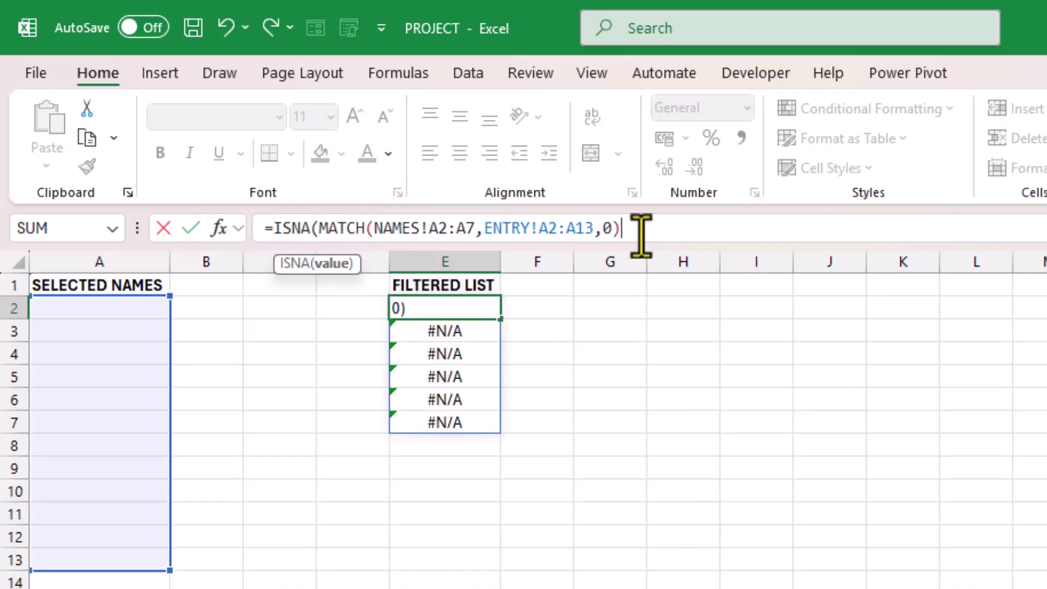
{"action": "key", "text": "Return"}
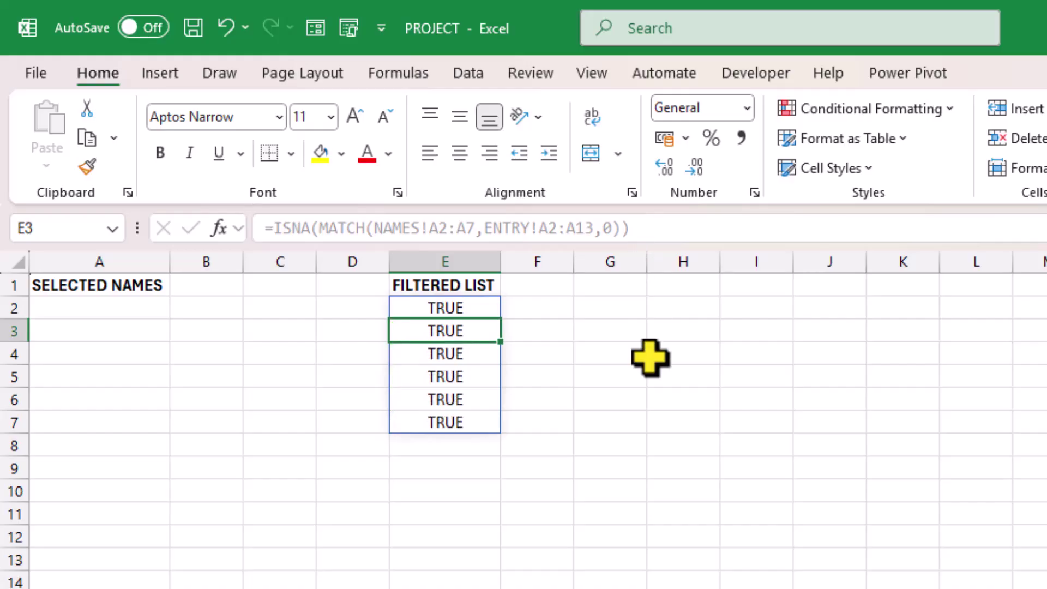
{"action": "key", "text": "Up"}
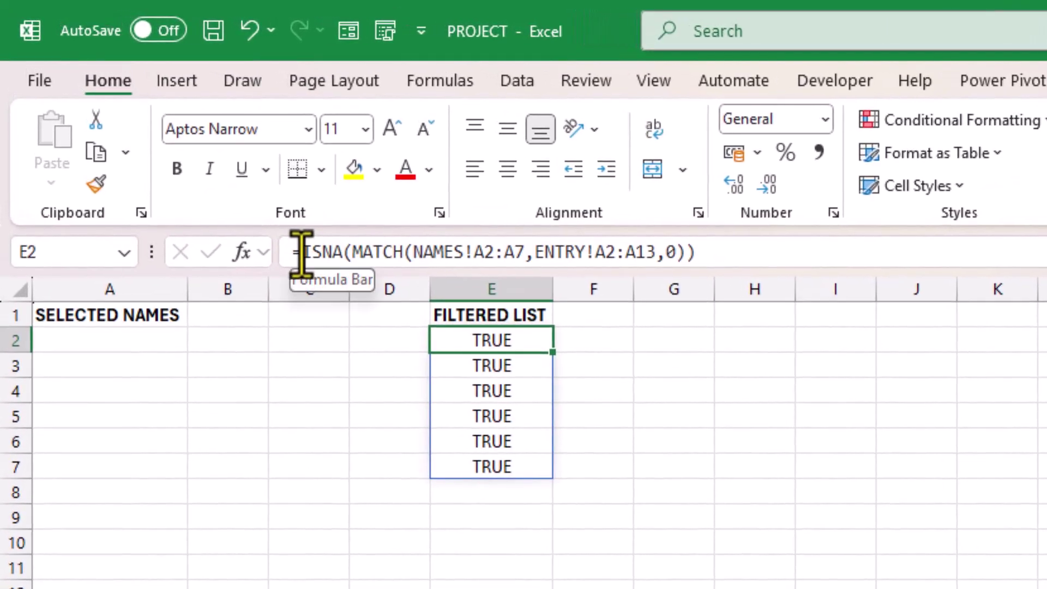
- Wrap the formula in E2 in FILTER with NAMES!A2:A7 as the array, giving =FILTER(NAMES!A2:A7,ISNA(MATCH(NAMES!A2:A7,ENTRY!A2:A13,0)))
{"action": "left_click", "coordinate": [280, 226]}
{"action": "type", "text": "FILTER"}
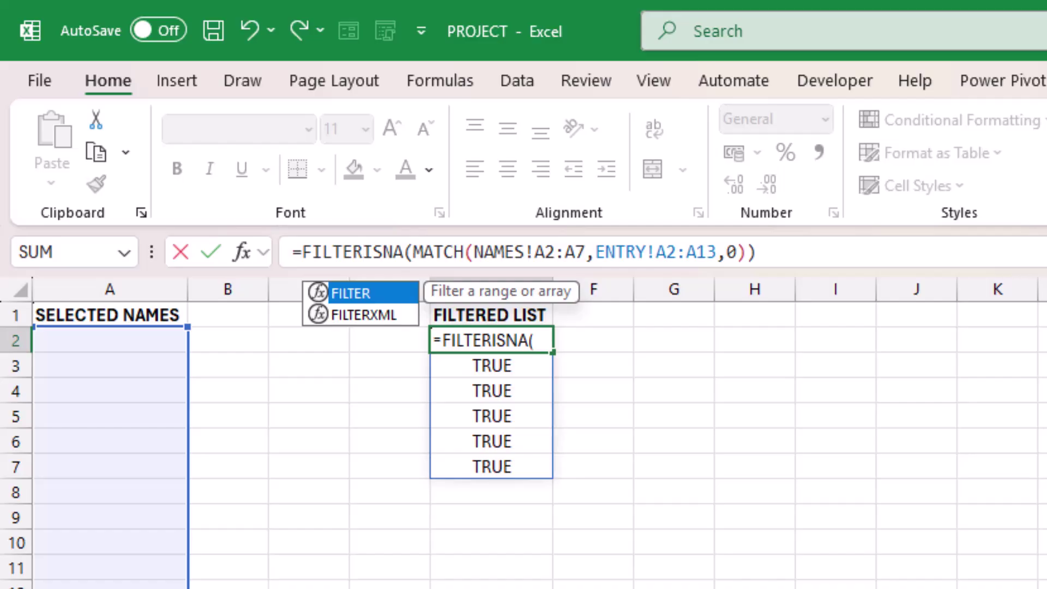
{"action": "type", "text": "("}
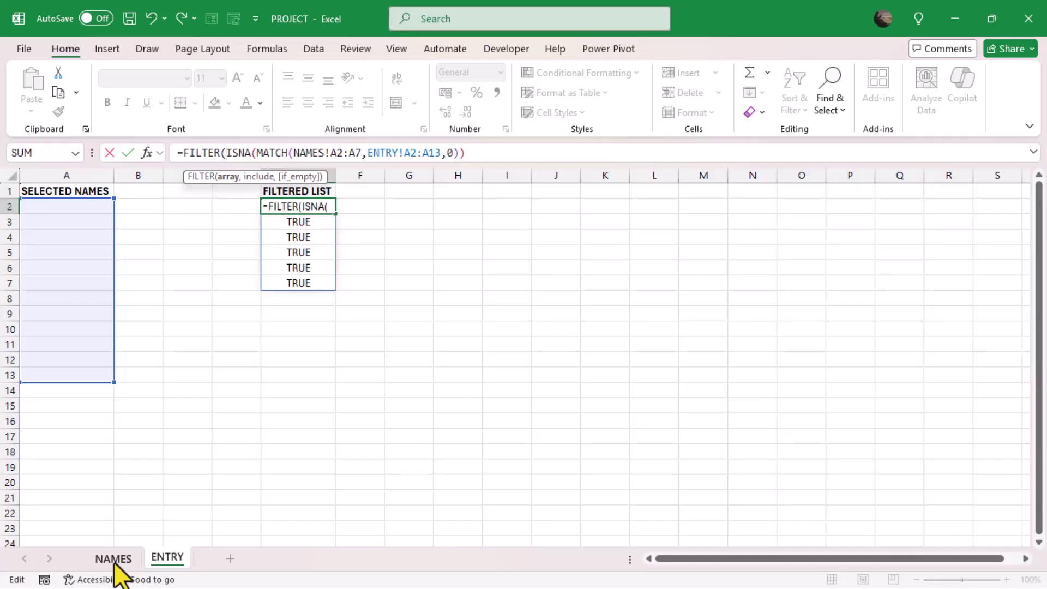
{"action": "left_click", "coordinate": [113, 558]}
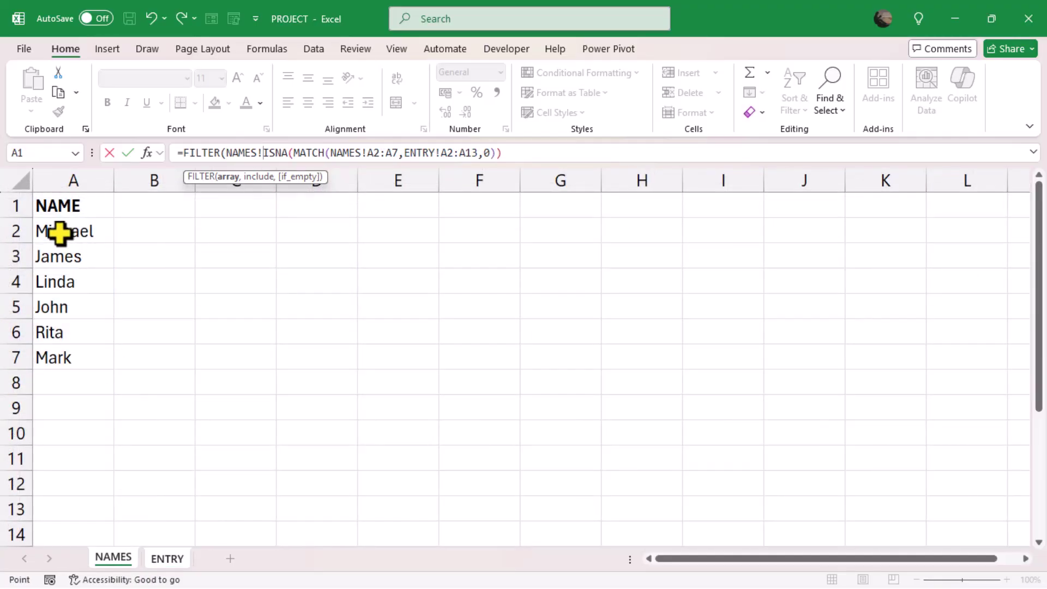
{"action": "left_click_drag", "start_coordinate": [59, 233], "coordinate": [58, 363]}
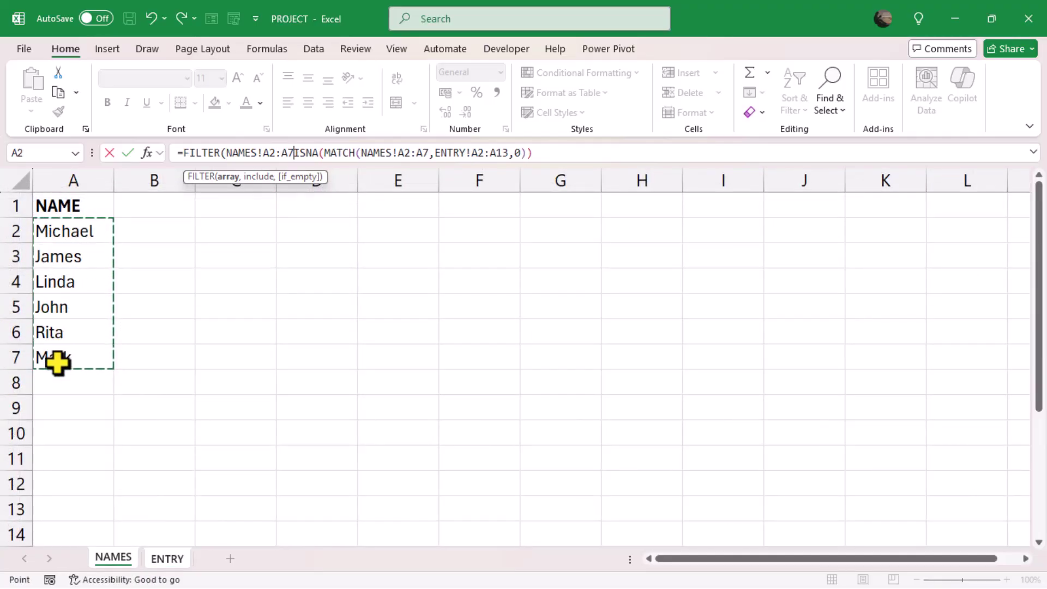
{"action": "type", "text": "("}
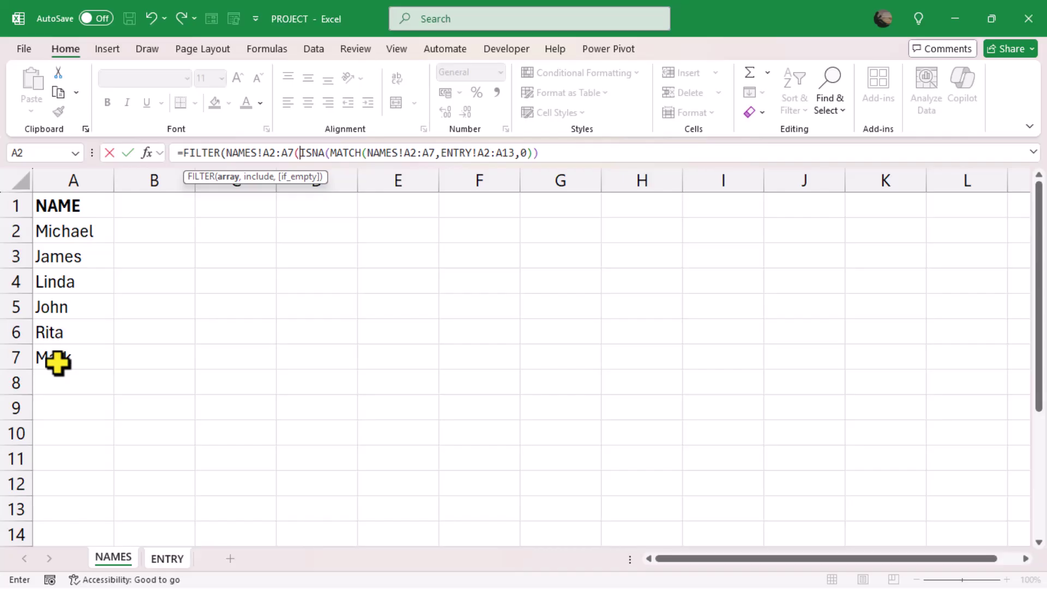
{"action": "key", "text": "BackSpace"}
{"action": "type", "text": ","}
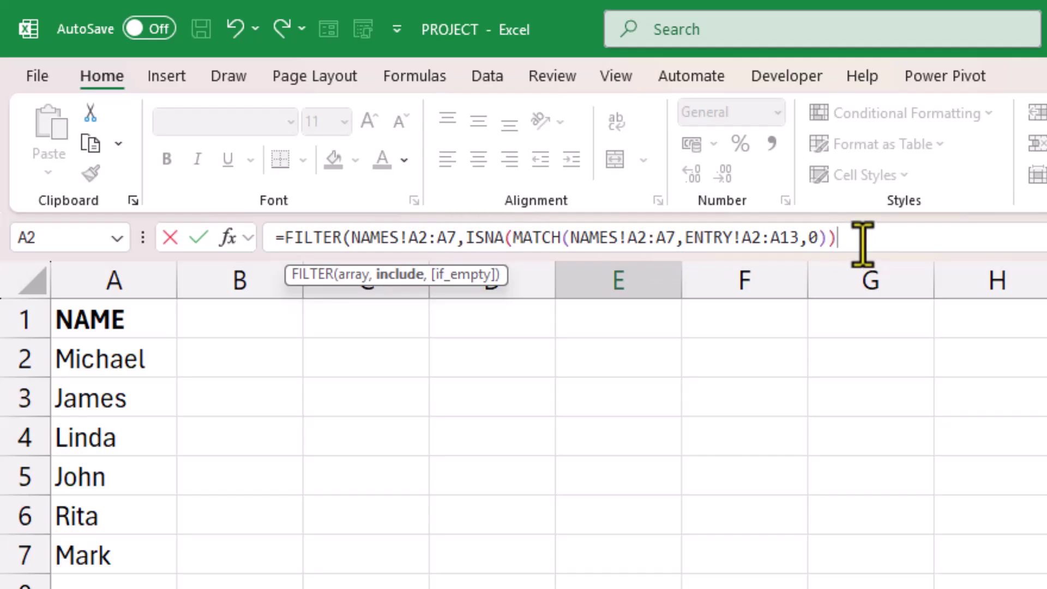
{"action": "type", "text": ")"}
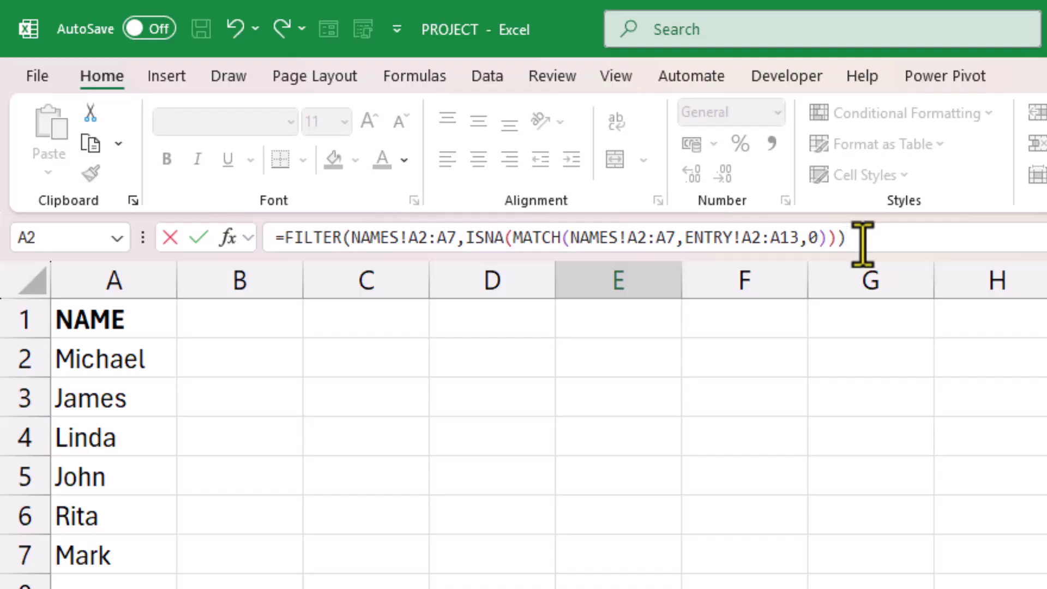
{"action": "key", "text": "Return"}
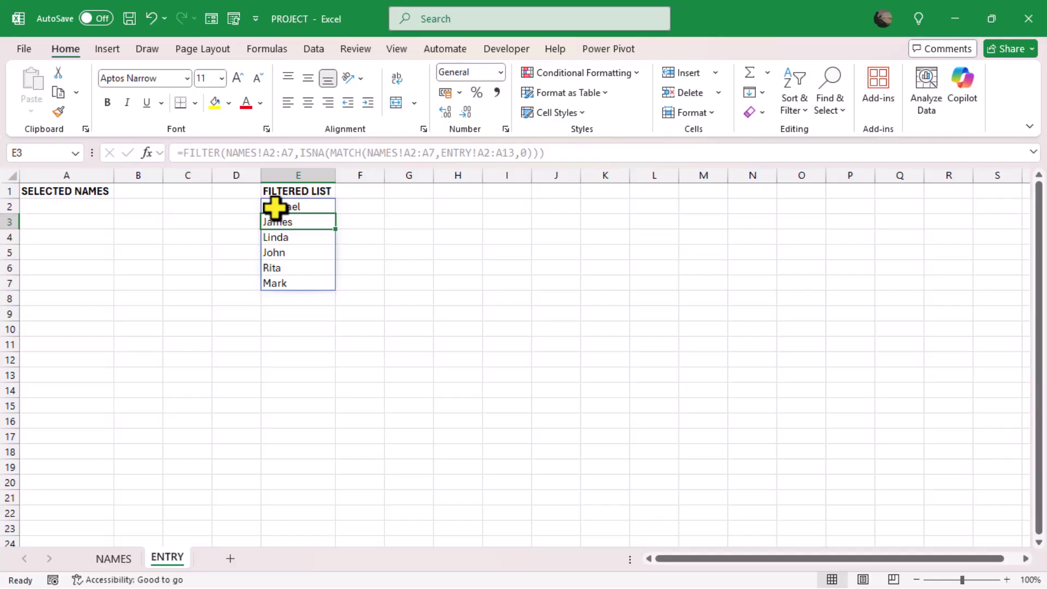
{"action": "left_click", "coordinate": [114, 561]}
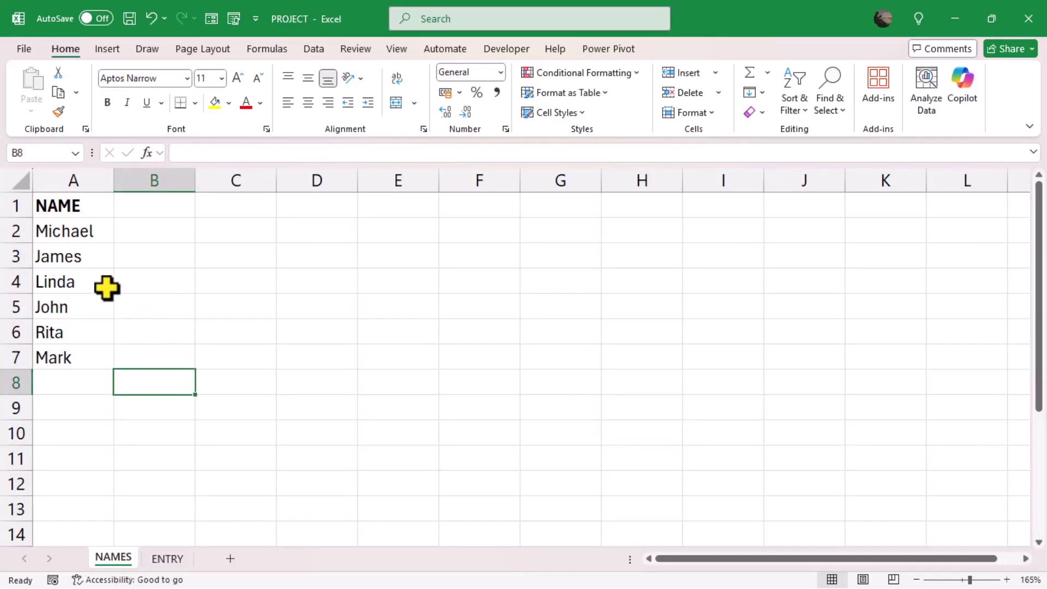
{"action": "scroll", "coordinate": [106, 288], "scroll_direction": "up", "scroll_amount": 7, "text": "ctrl"}
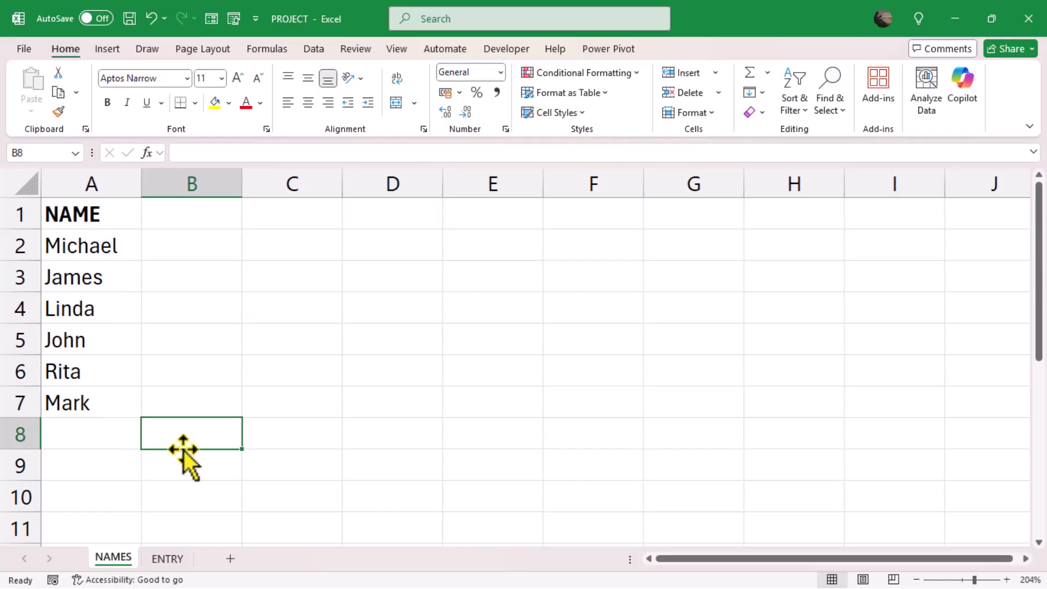
{"action": "left_click", "coordinate": [167, 561]}
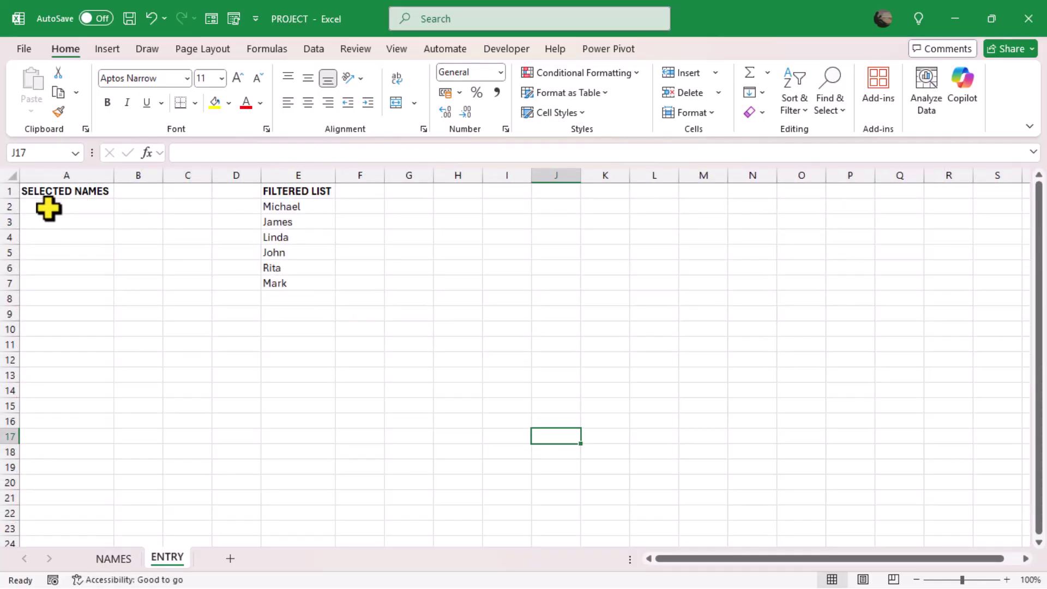
- Start a data validation rule for cells A2:A10 of the ENTRY sheet that allows a List
{"action": "left_click_drag", "start_coordinate": [49, 209], "coordinate": [58, 332]}
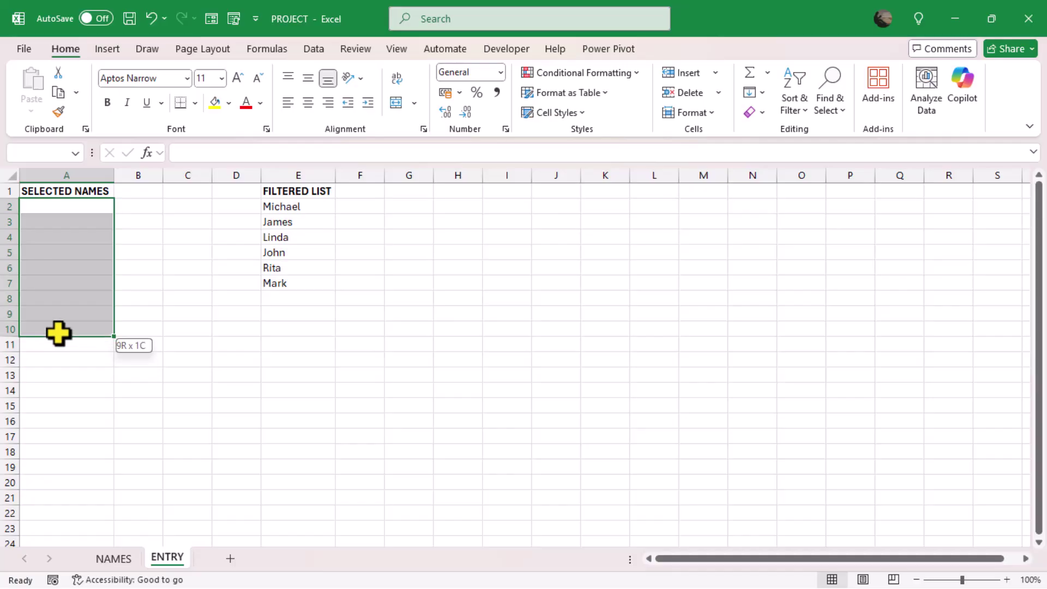
{"action": "left_click", "coordinate": [314, 48]}
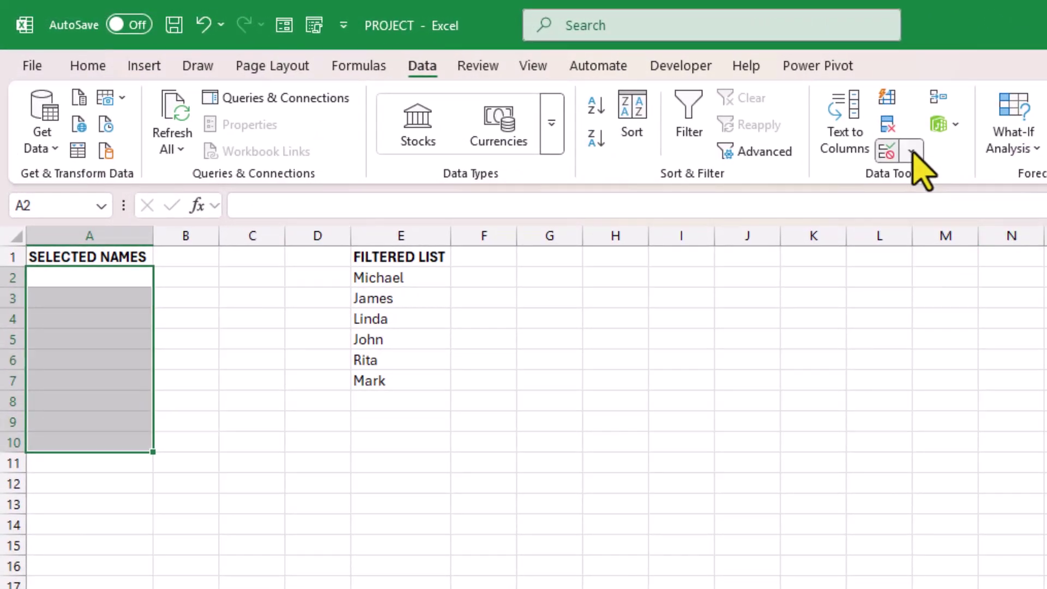
{"action": "left_click", "coordinate": [912, 152]}
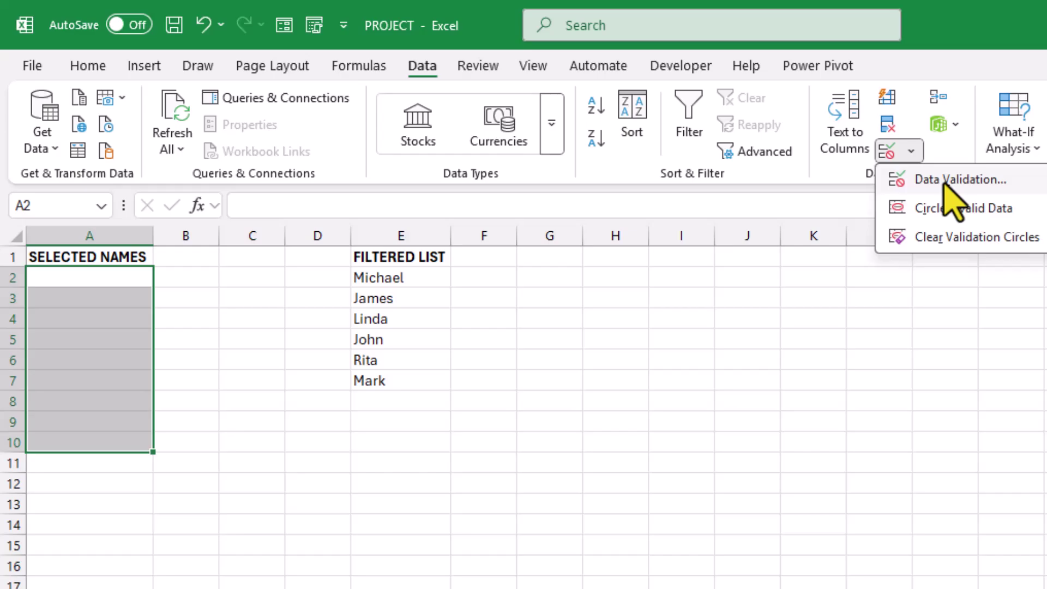
{"action": "left_click", "coordinate": [945, 185]}
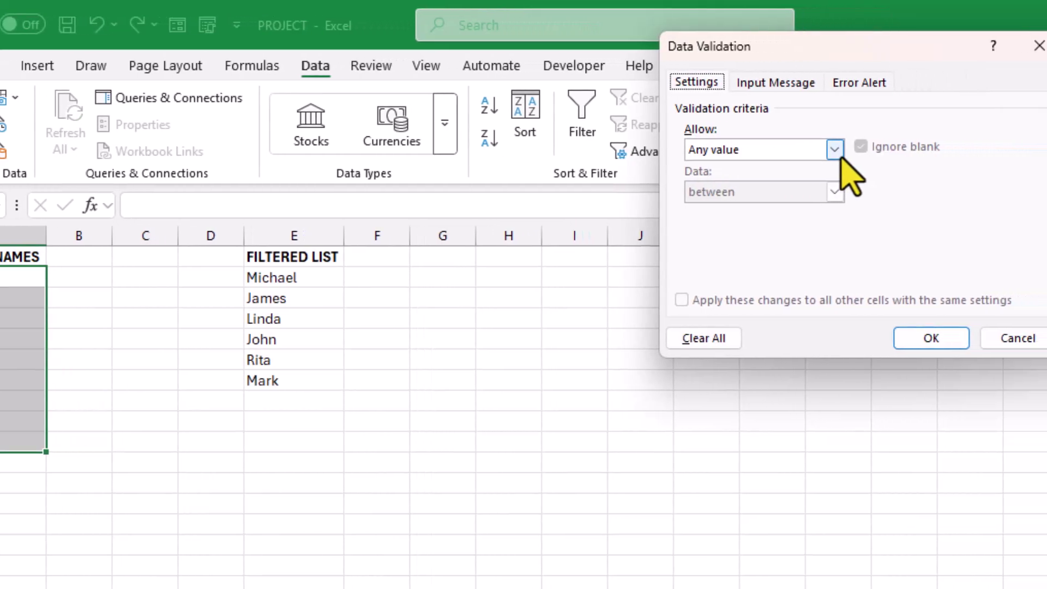
{"action": "left_click", "coordinate": [942, 150]}
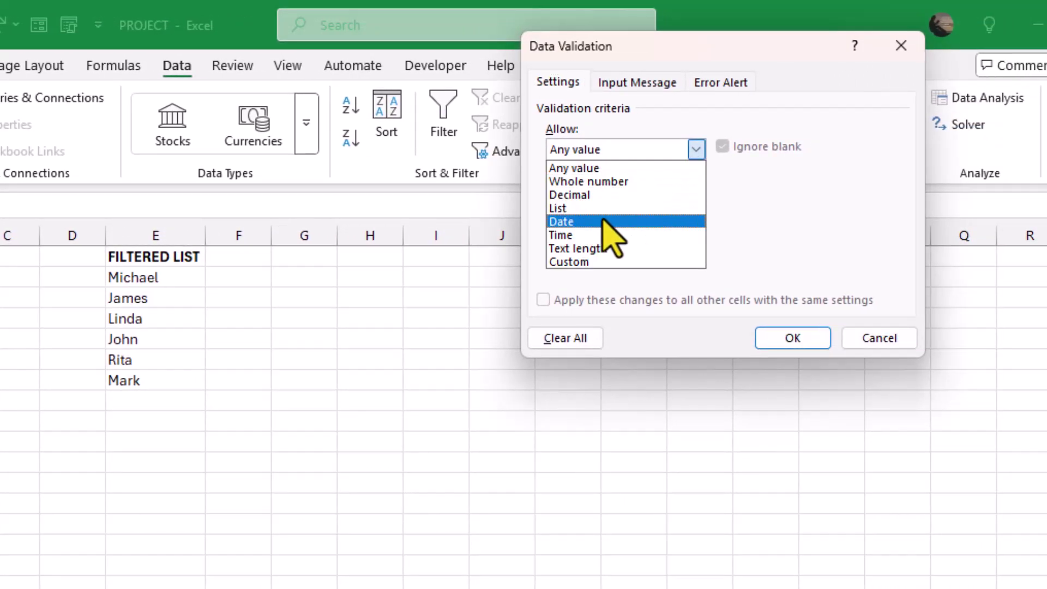
{"action": "left_click", "coordinate": [575, 210]}
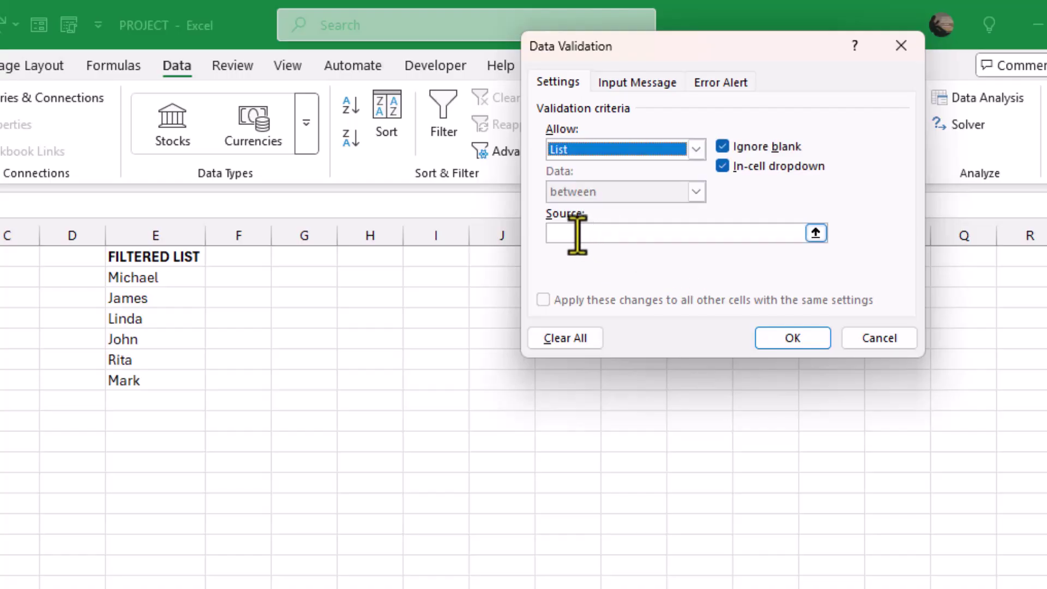
- Set the validation list's source to the filtered names in =$E$2:$E$7 and apply the rule
{"action": "left_click", "coordinate": [576, 233]}
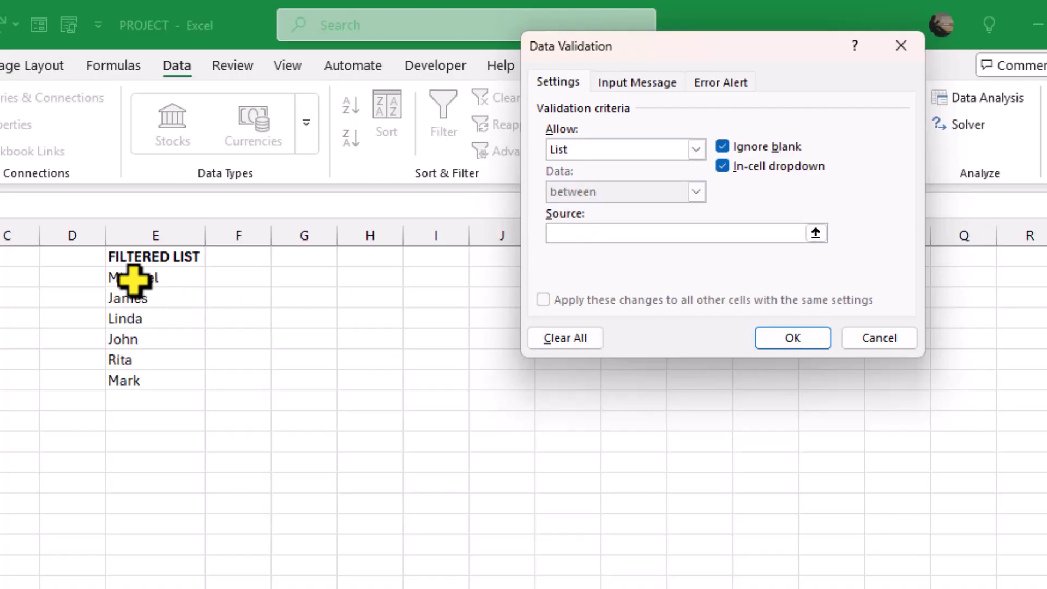
{"action": "left_click_drag", "start_coordinate": [134, 280], "coordinate": [140, 375]}
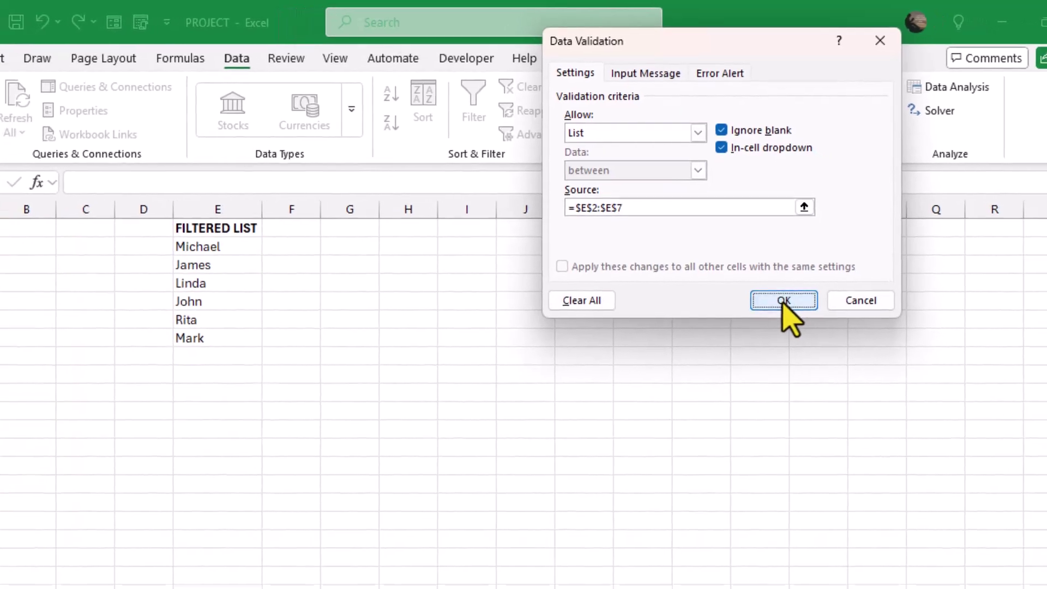
{"action": "left_click", "coordinate": [793, 338]}
{"action": "left_click", "coordinate": [436, 545]}
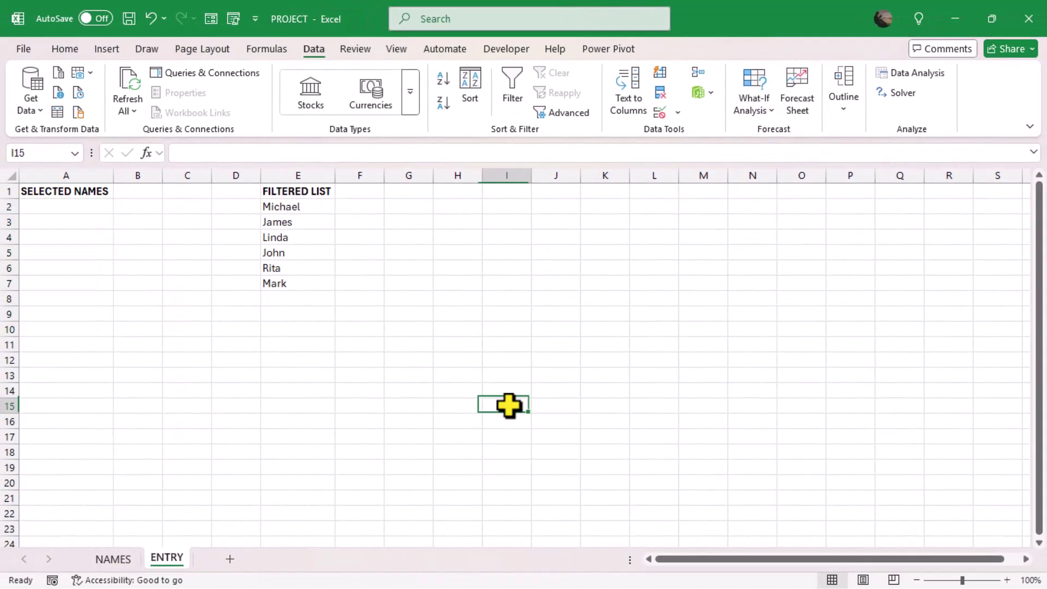
- Choose the first name offered by the dropdown in A2 and the fourth name offered in A3
{"action": "left_click", "coordinate": [66, 204]}
{"action": "left_click", "coordinate": [121, 207]}
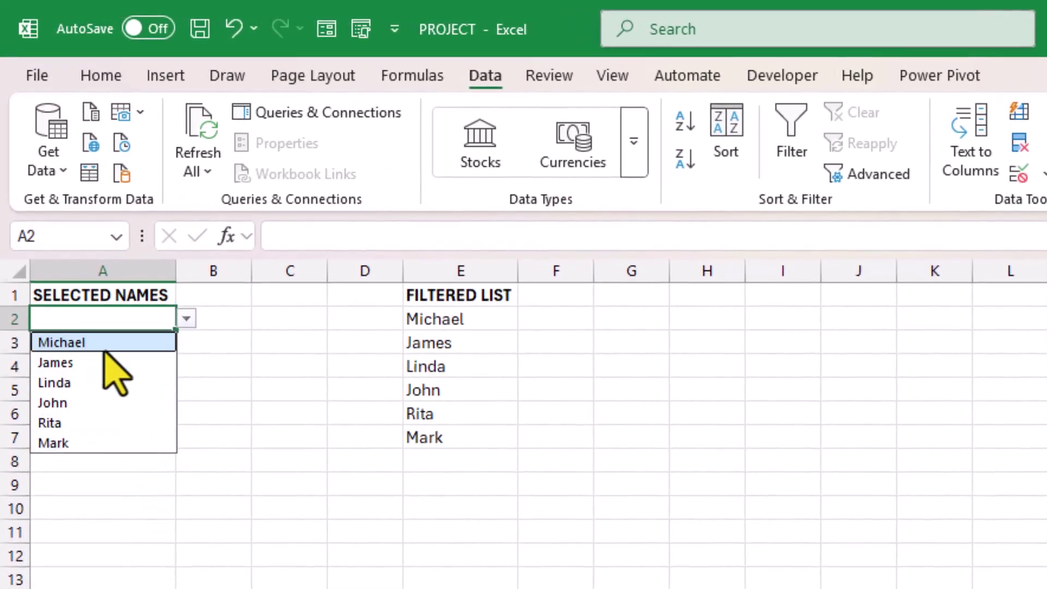
{"action": "left_click", "coordinate": [76, 342]}
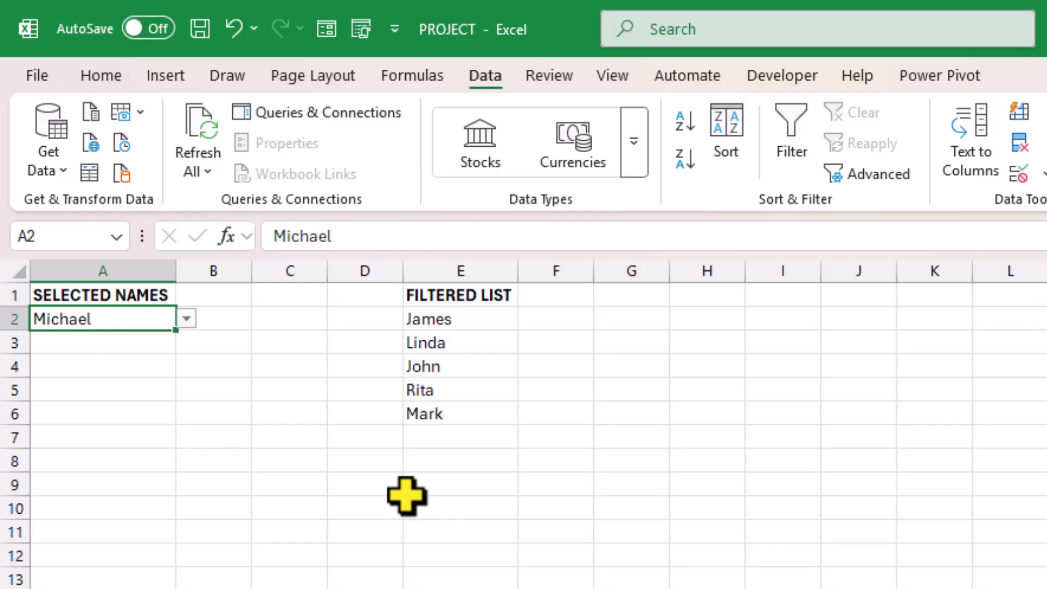
{"action": "left_click", "coordinate": [88, 340]}
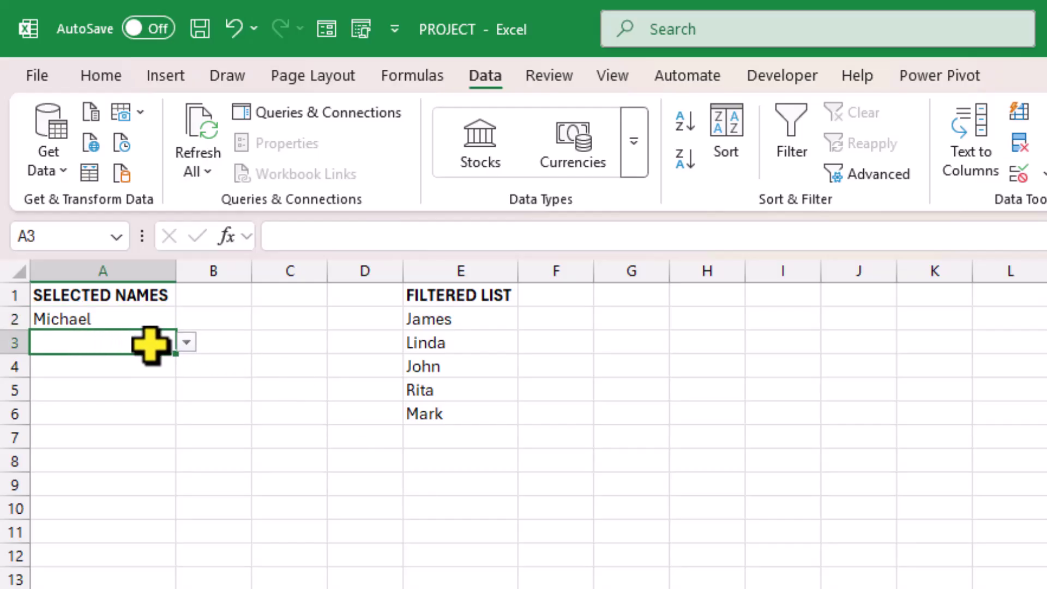
{"action": "left_click", "coordinate": [186, 342]}
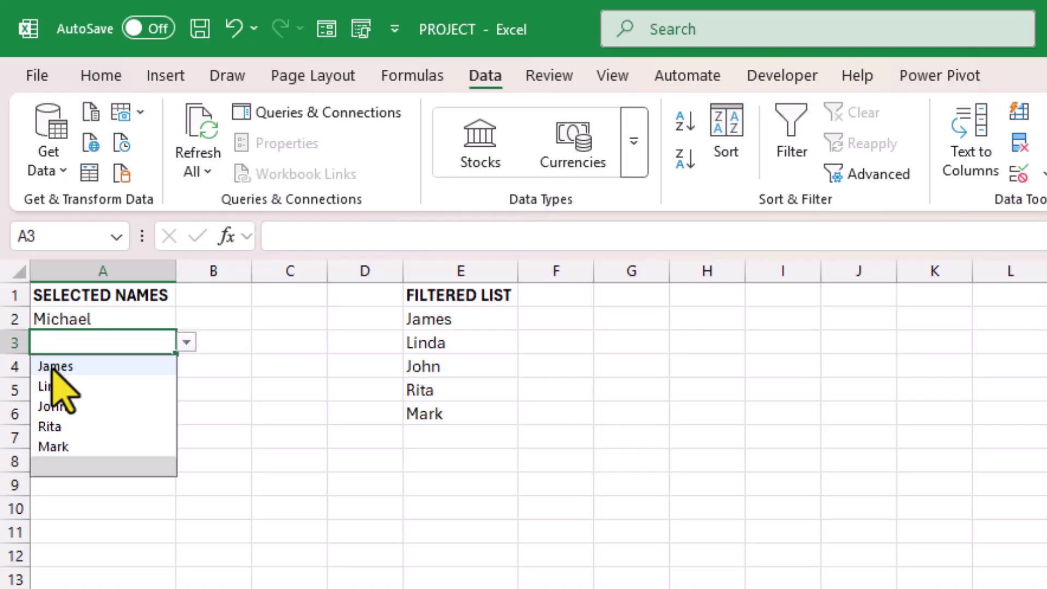
{"action": "left_click", "coordinate": [69, 432]}
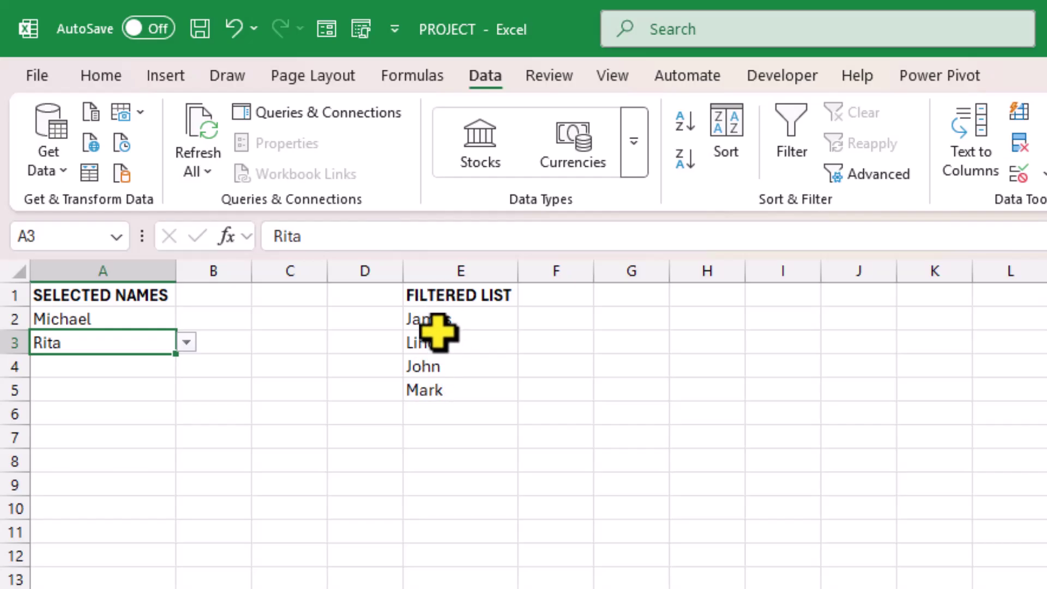
- Choose the first name offered by the dropdown in cell A4 under Selected Names
{"action": "left_click", "coordinate": [80, 361]}
{"action": "left_click", "coordinate": [186, 367]}
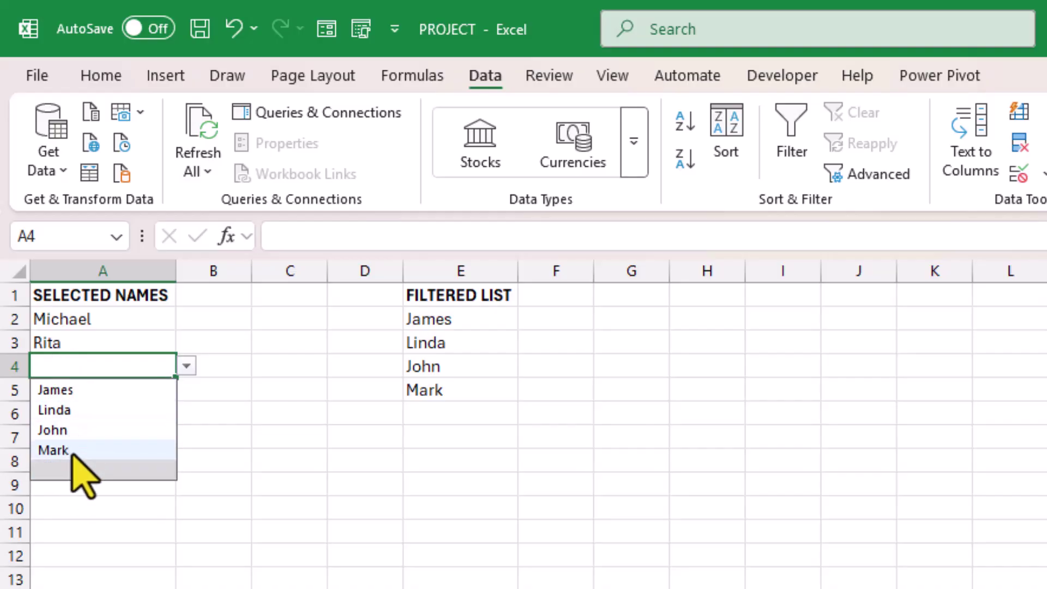
{"action": "left_click", "coordinate": [75, 392]}
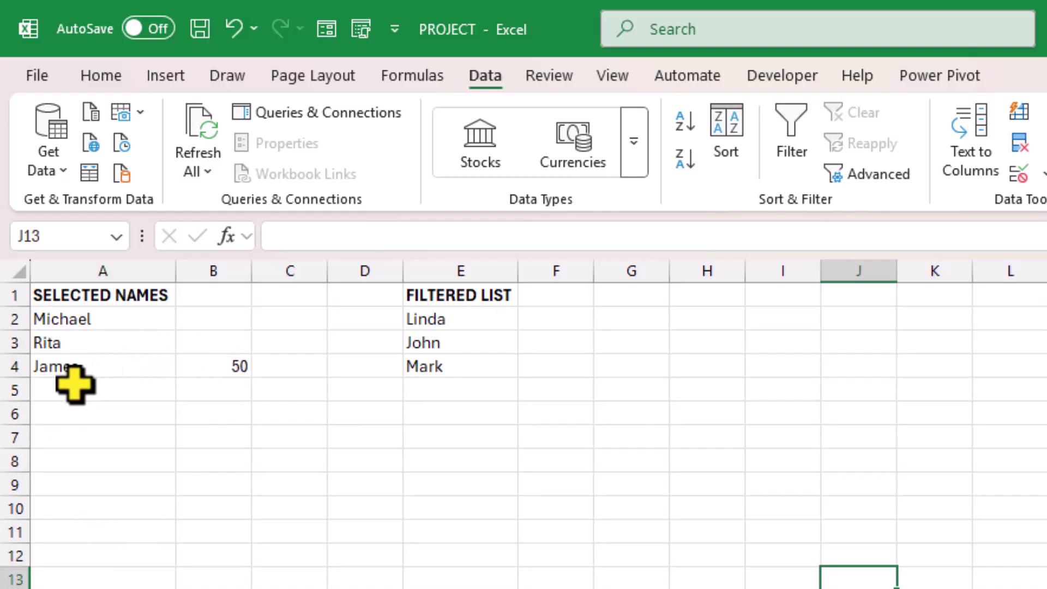
{"action": "left_click", "coordinate": [75, 385]}
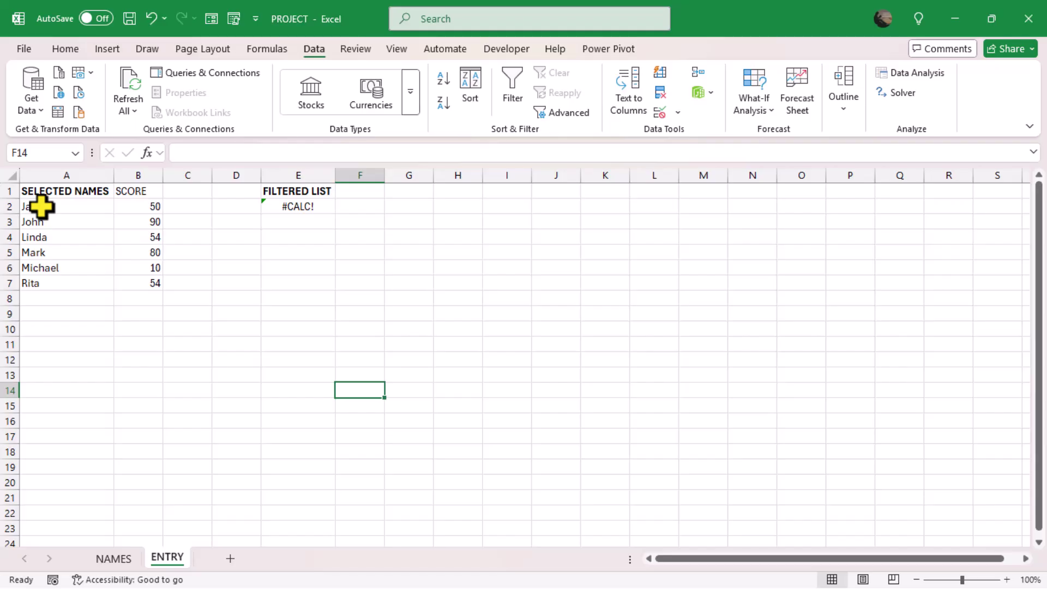
{"action": "key", "text": "Down"}
{"action": "key", "text": "Down"}
{"action": "key", "text": "Down"}
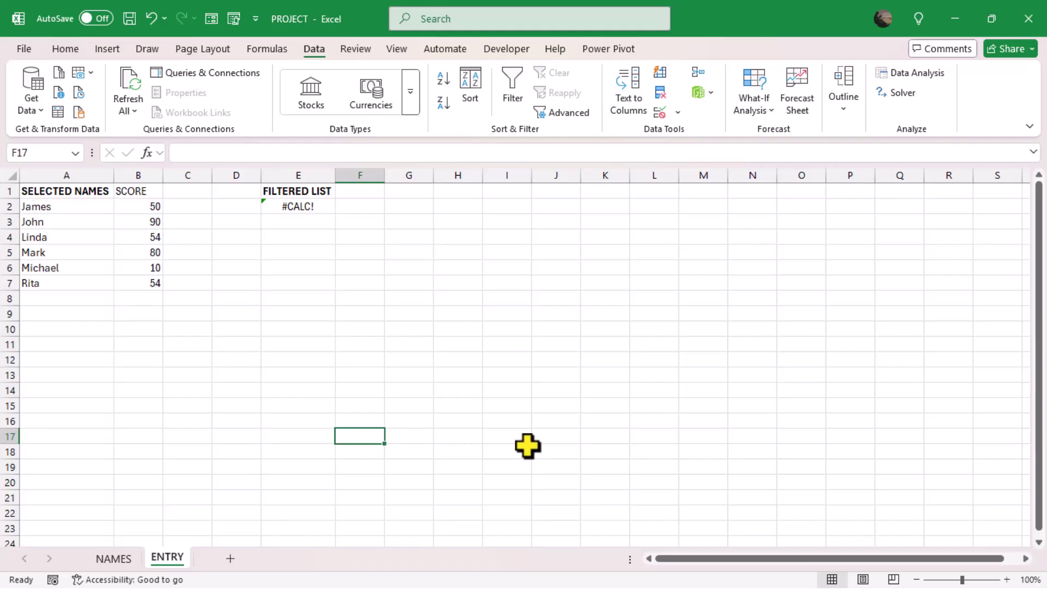